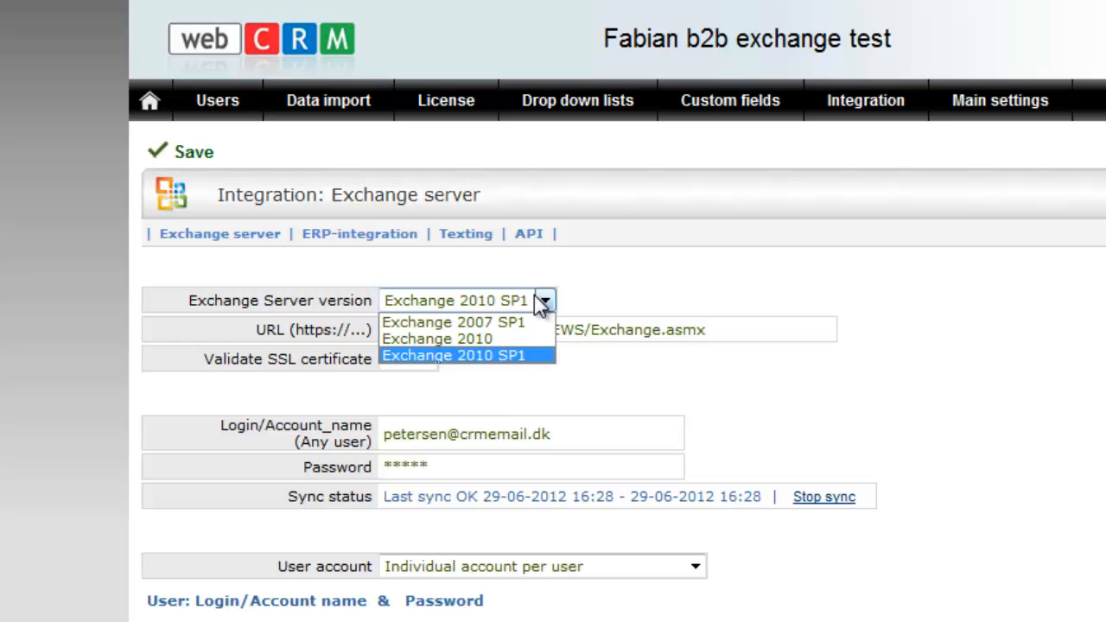
Keep Exchange 2010 SP1 as the server version and select the Exchange web-services URL
{"action": "left_click", "coordinate": [543, 301]}
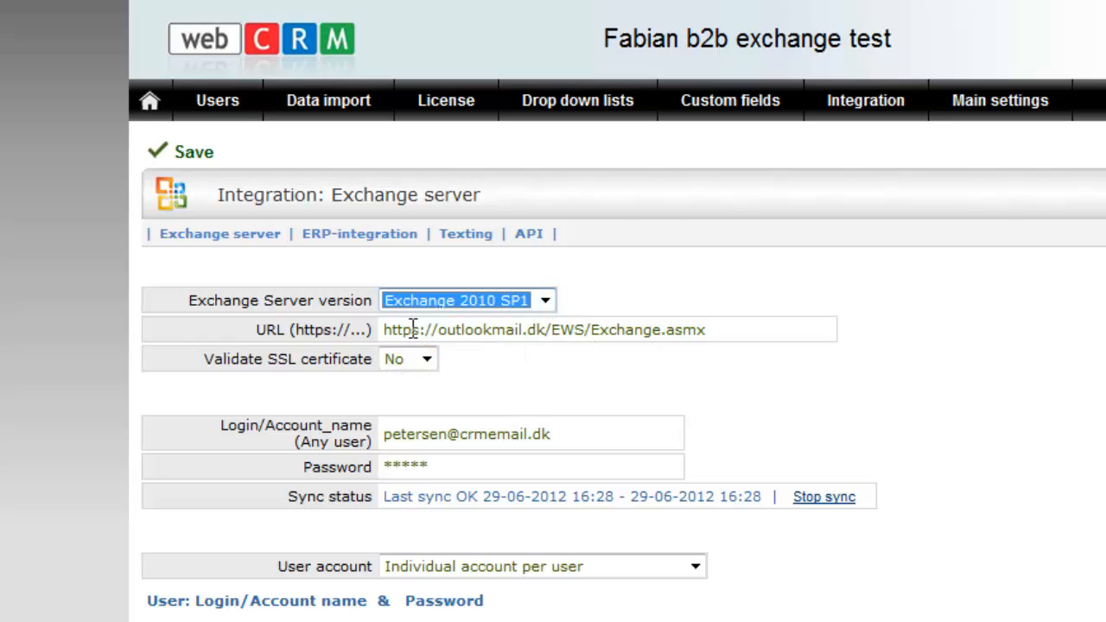
{"action": "left_click_drag", "start_coordinate": [381, 329], "coordinate": [539, 329]}
{"action": "left_click", "coordinate": [662, 383]}
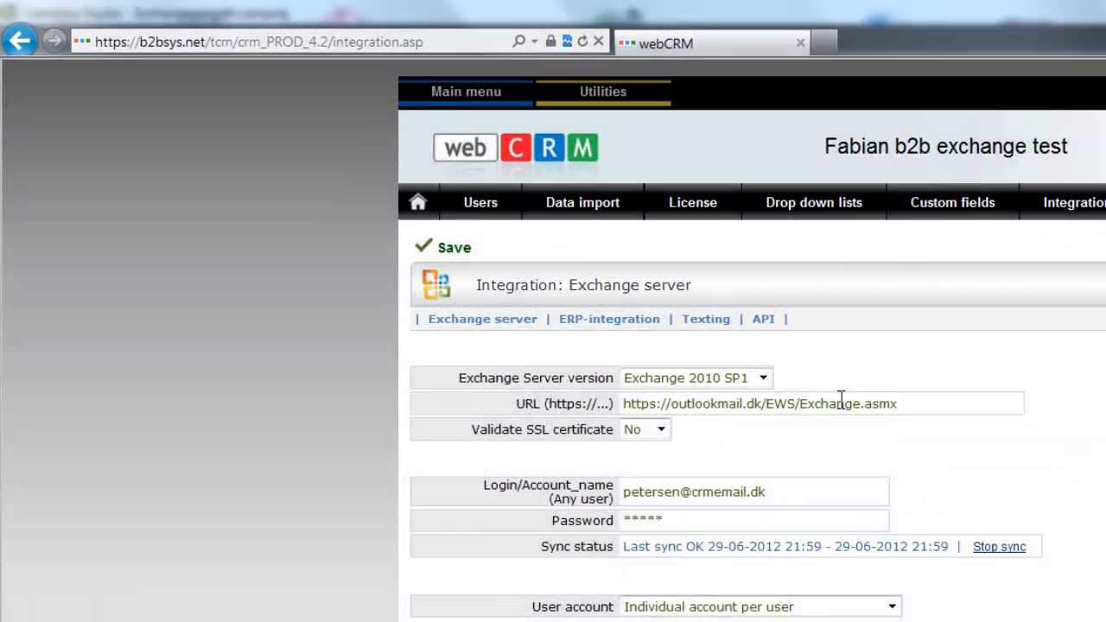
{"action": "left_click_drag", "start_coordinate": [842, 404], "coordinate": [605, 389]}
{"action": "key", "text": "ctrl+c"}
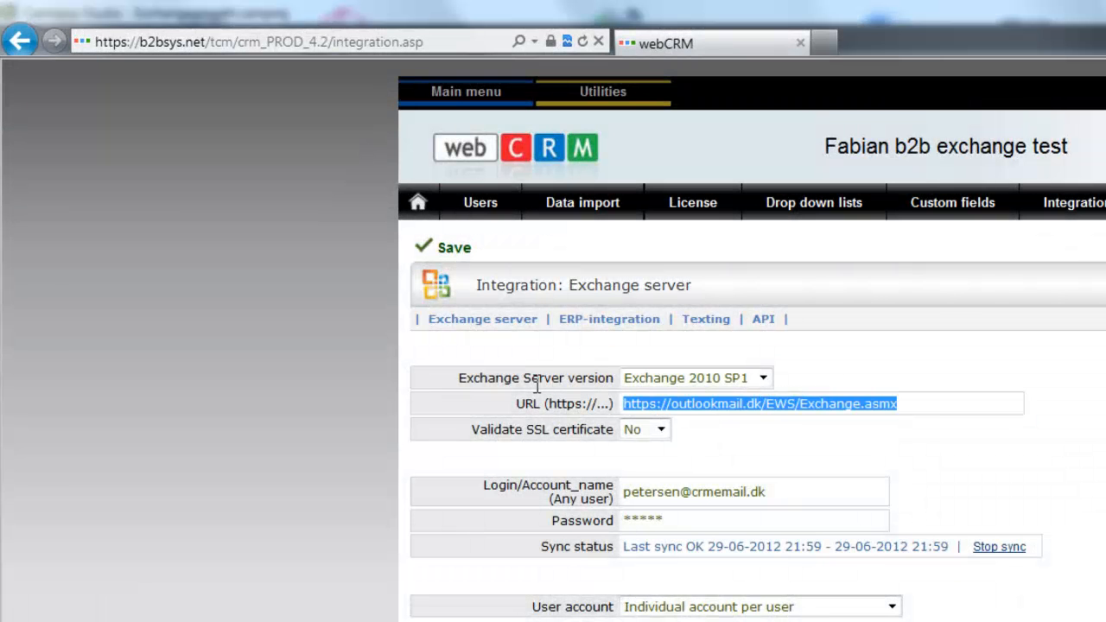
Load the Exchange URL in a new browser tab to confirm it shows a login prompt
{"action": "left_click", "coordinate": [825, 44]}
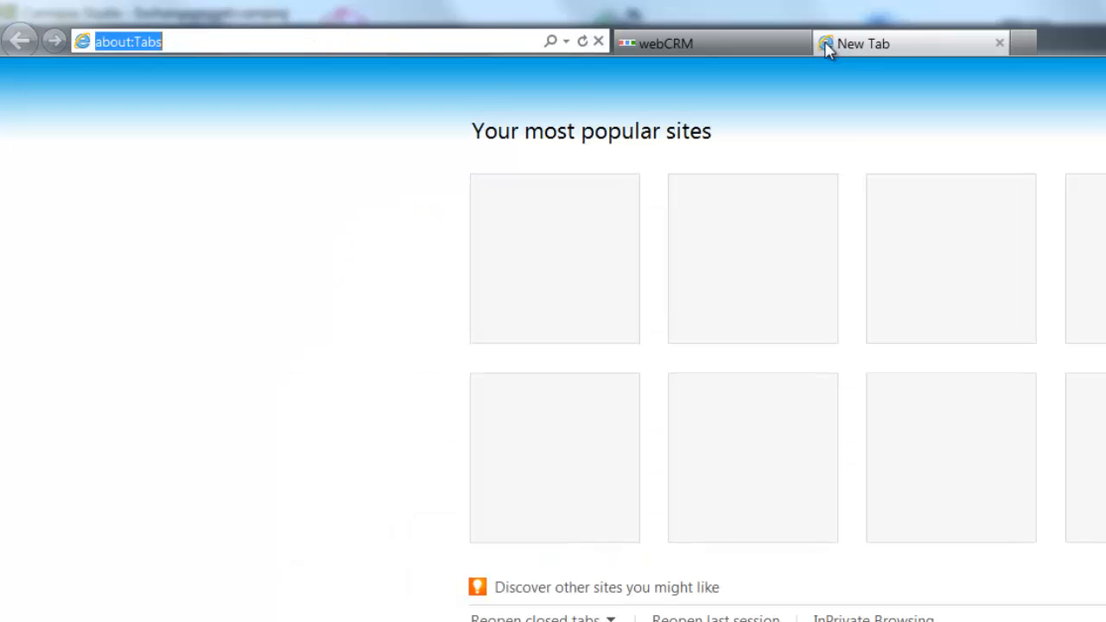
{"action": "key", "text": "ctrl+v"}
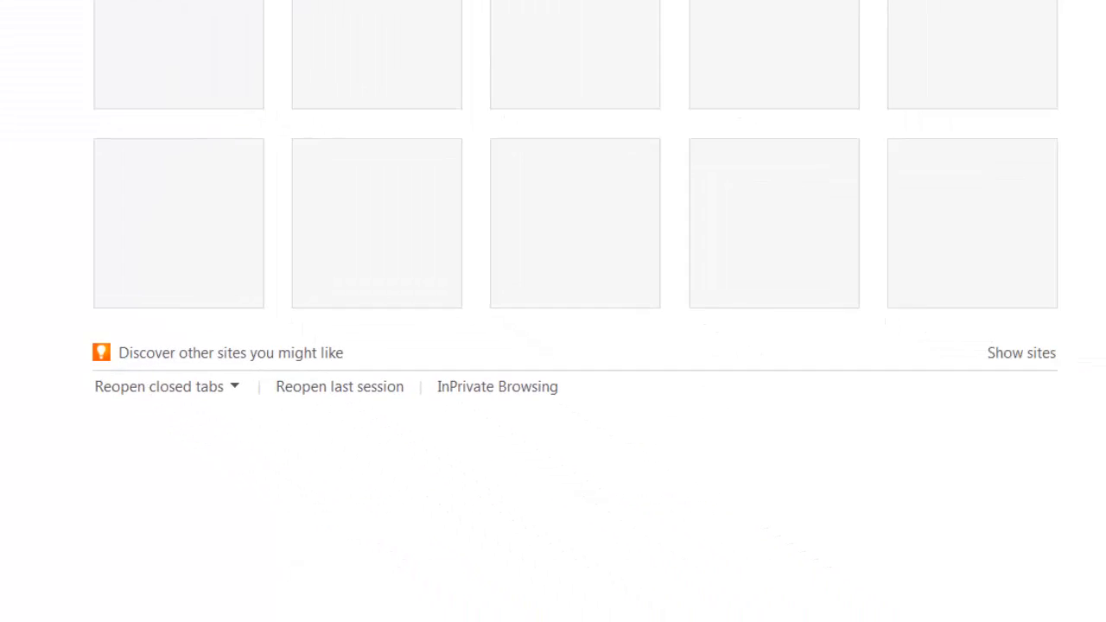
{"action": "key", "text": "Return"}
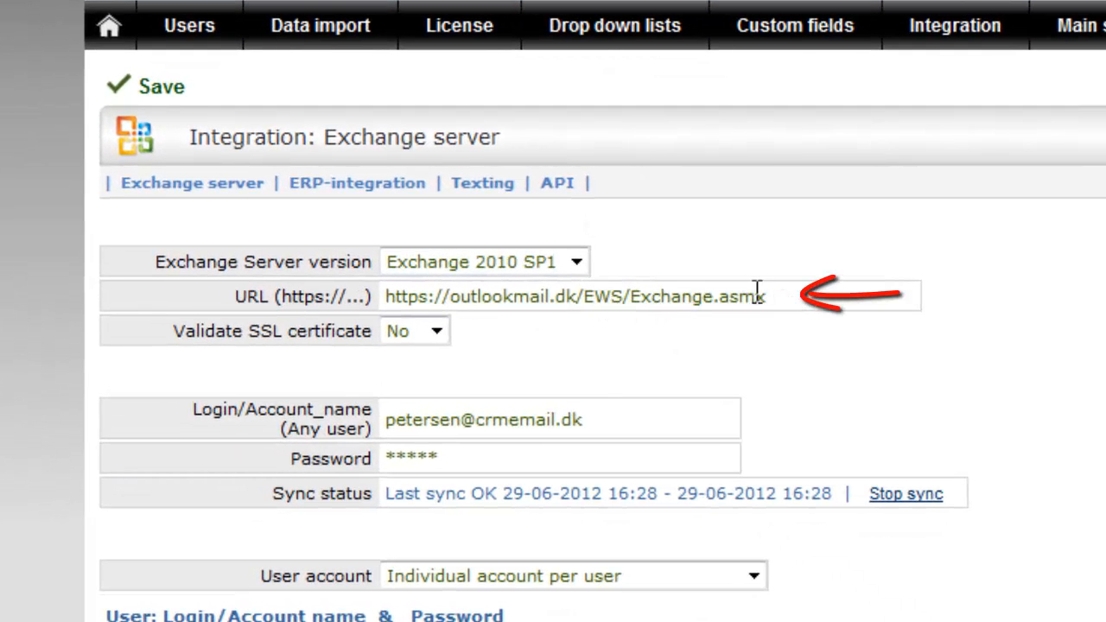
{"action": "left_click_drag", "start_coordinate": [765, 293], "coordinate": [387, 295]}
Try single account with impersonate rights, then return User account to Individual account per user
{"action": "left_click", "coordinate": [681, 379]}
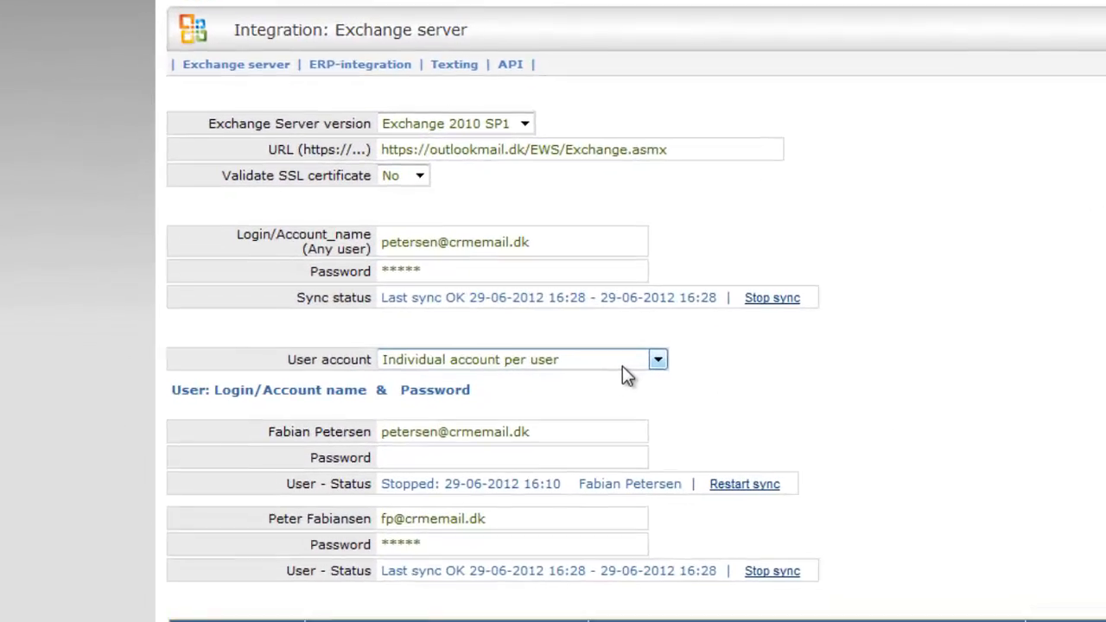
{"action": "left_click", "coordinate": [538, 428]}
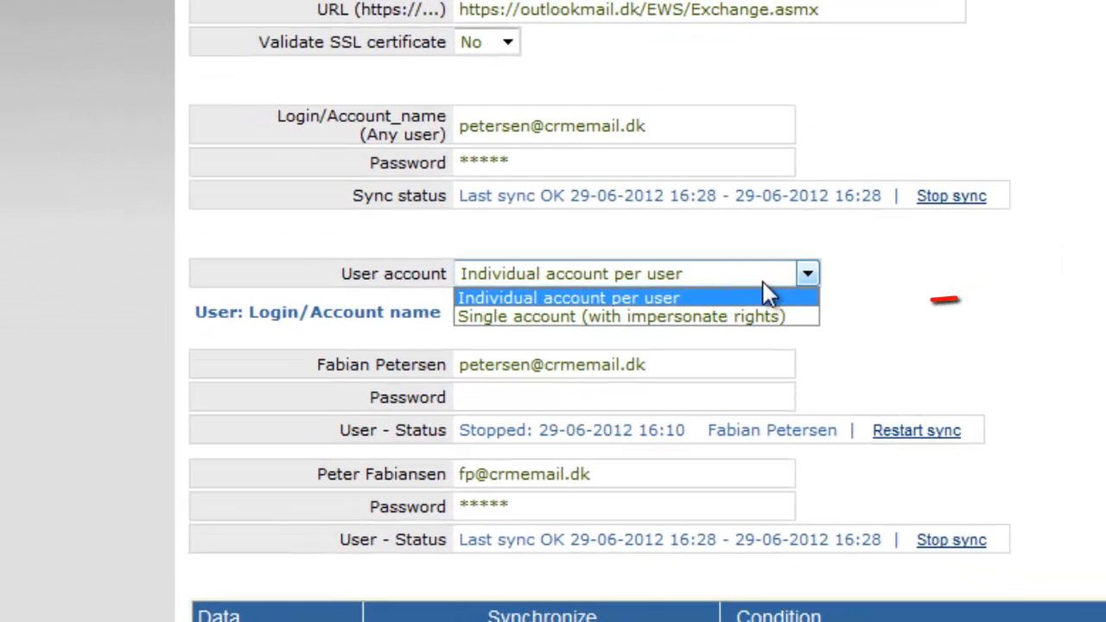
{"action": "left_click", "coordinate": [792, 315]}
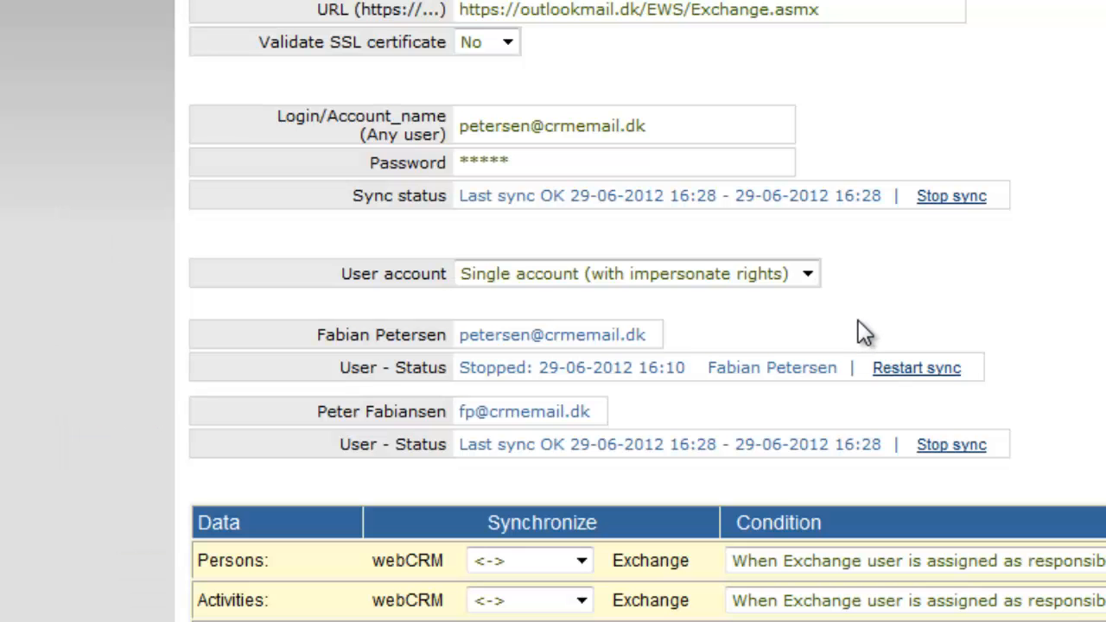
{"action": "left_click", "coordinate": [812, 284]}
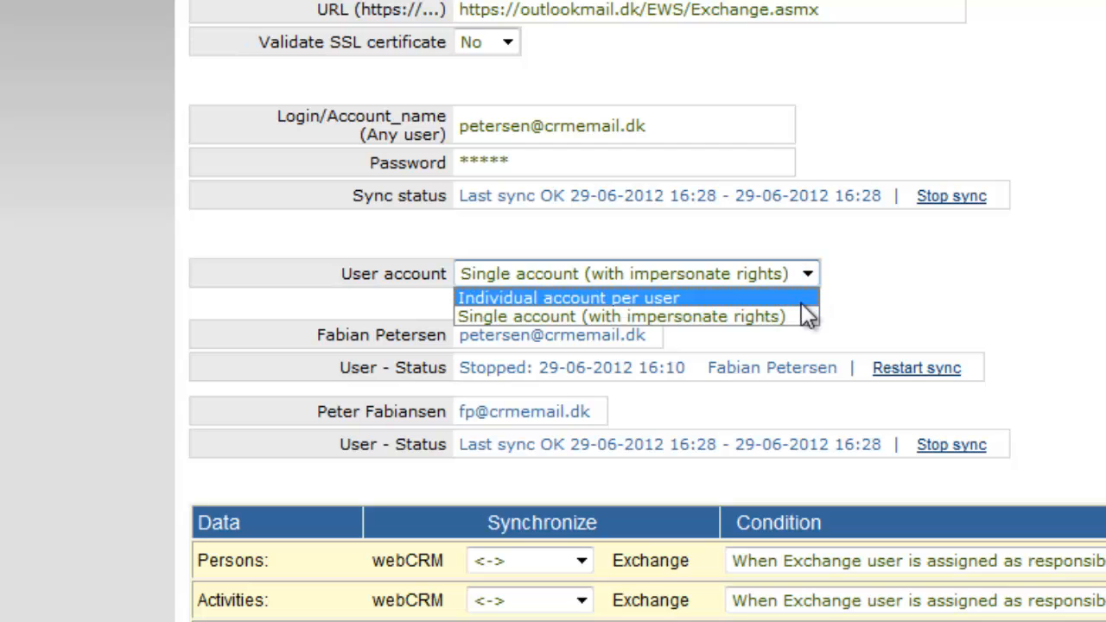
{"action": "left_click", "coordinate": [802, 302]}
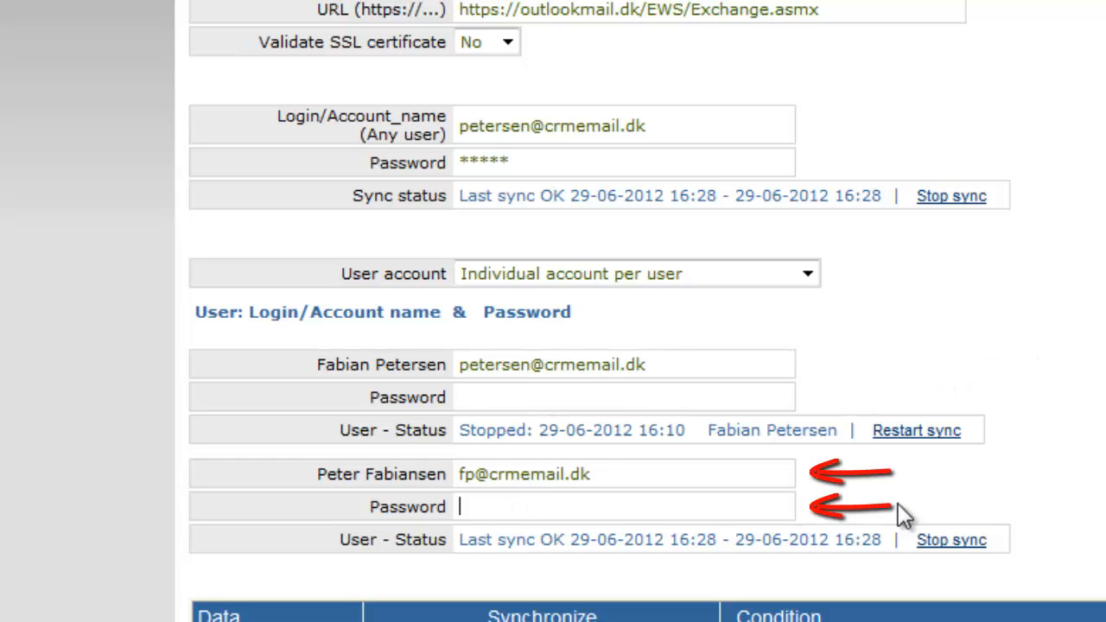
In Users, edit a user's profile and set Sync: Exchange server to Disabled
{"action": "type", "text": "200170"}
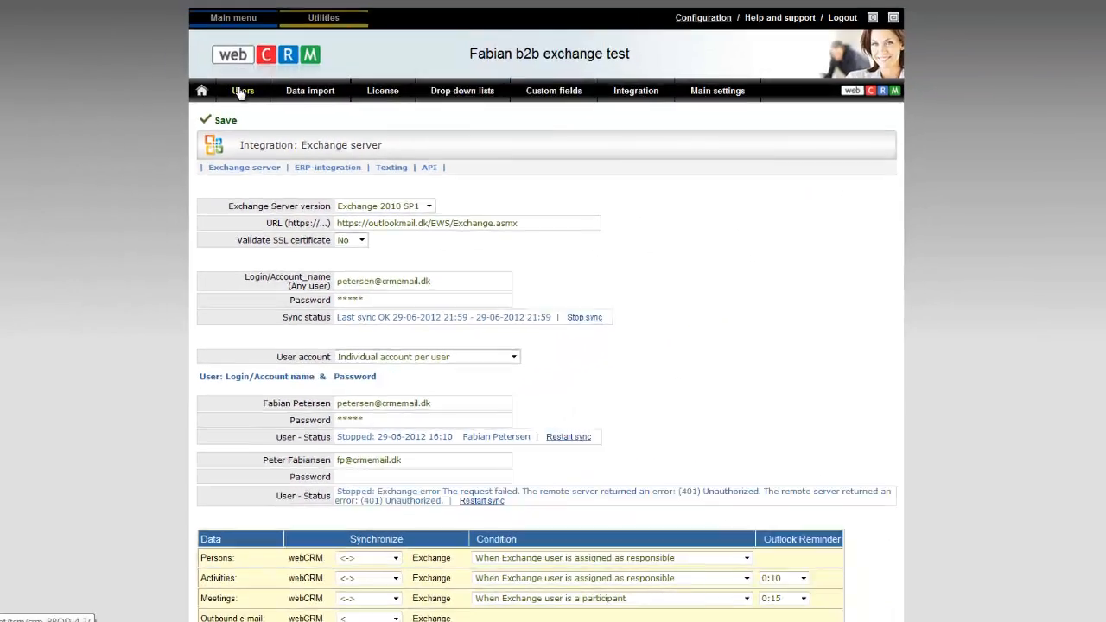
{"action": "left_click", "coordinate": [242, 94]}
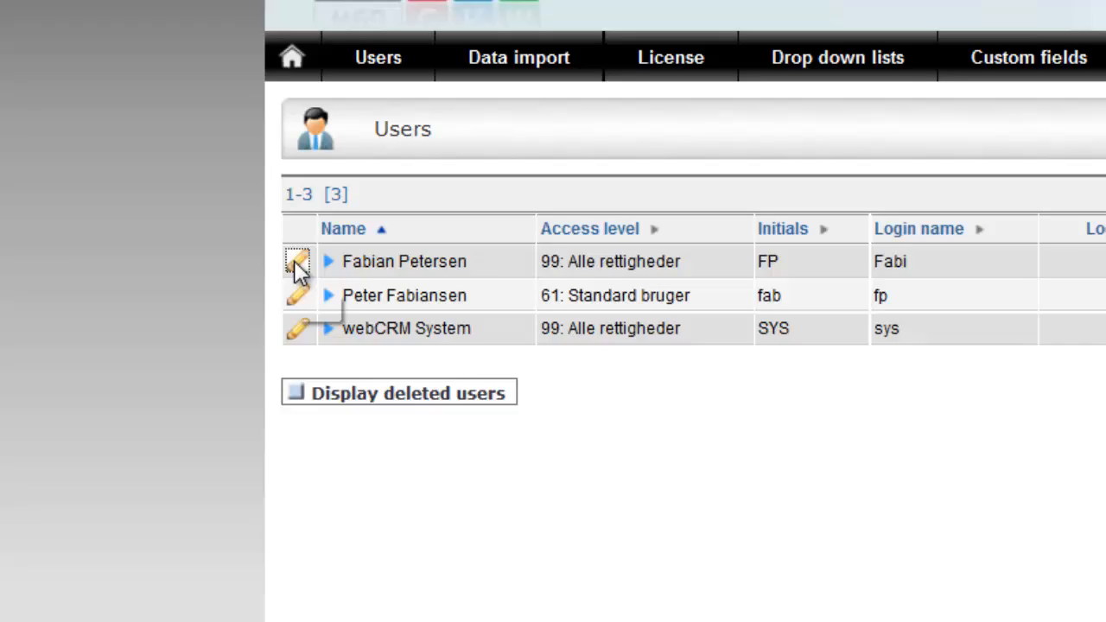
{"action": "left_click", "coordinate": [412, 403]}
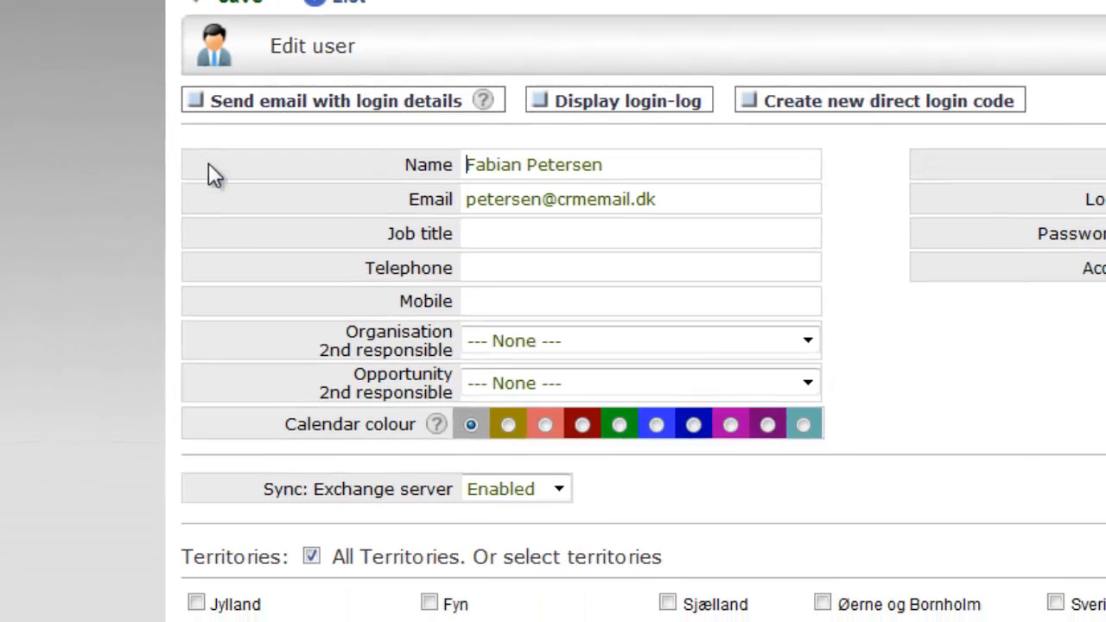
{"action": "left_click", "coordinate": [559, 490]}
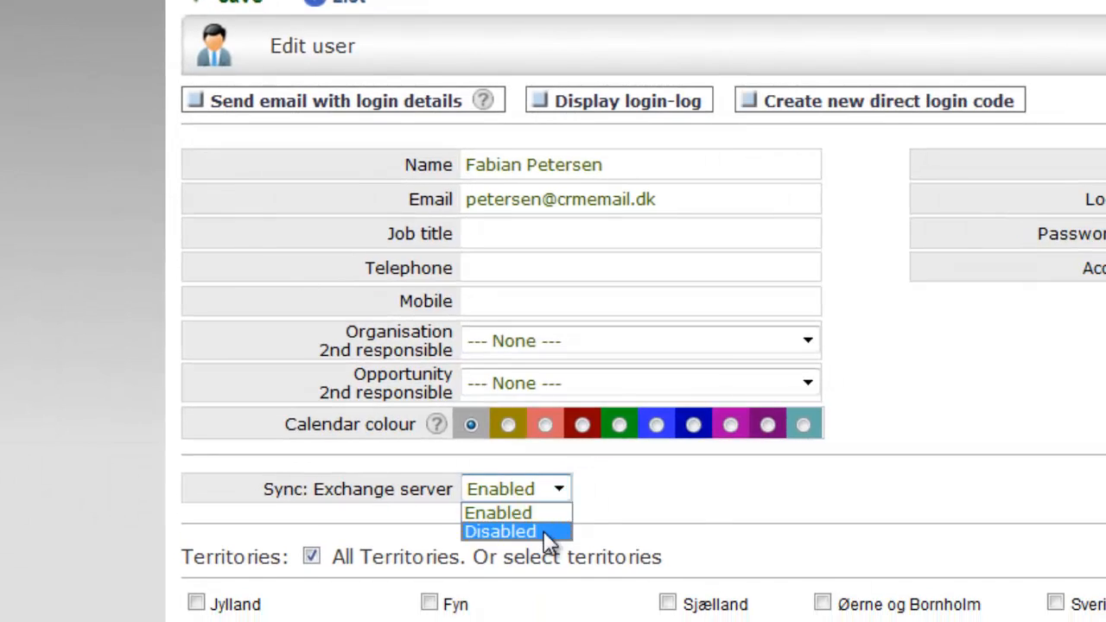
{"action": "left_click", "coordinate": [513, 533]}
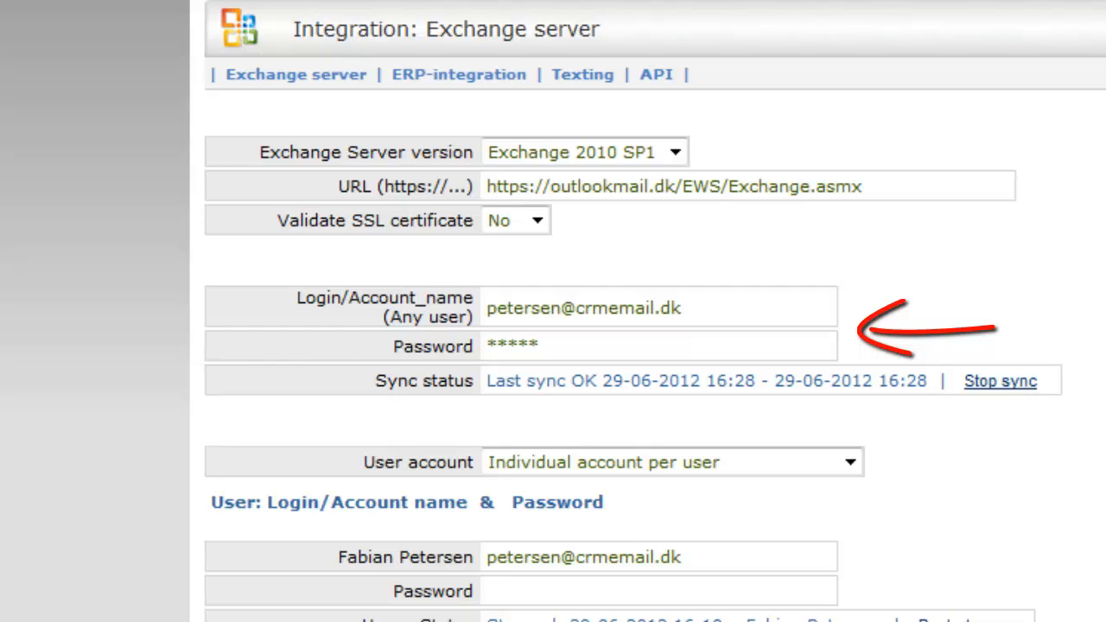
Leave the User account type on Individual account per user after trying impersonate rights
{"action": "left_click", "coordinate": [825, 475]}
{"action": "left_click", "coordinate": [760, 511]}
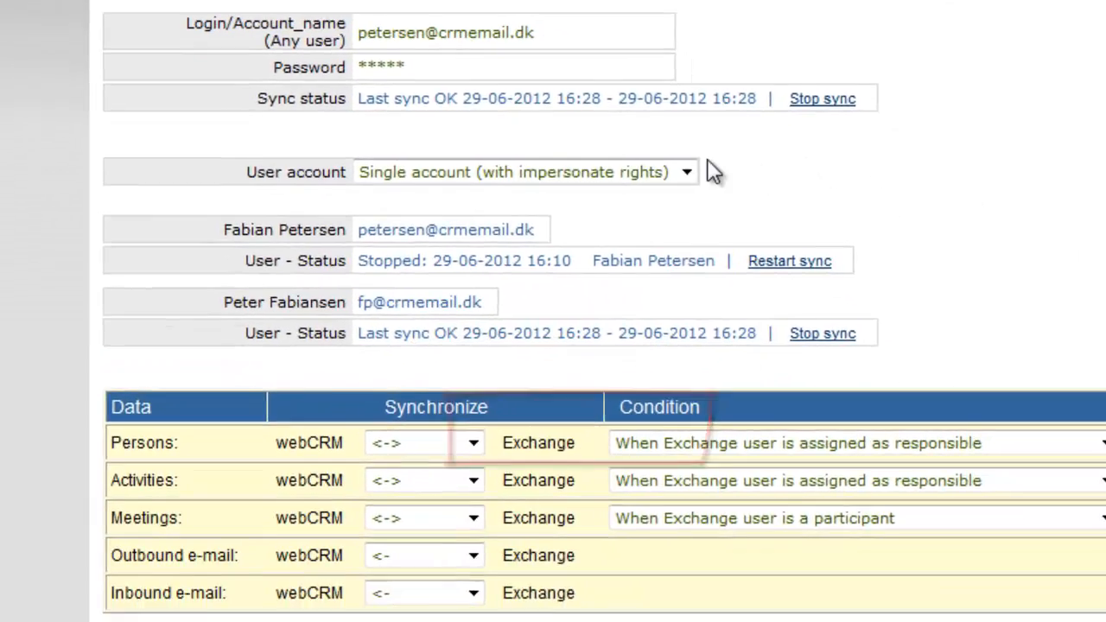
{"action": "left_click", "coordinate": [850, 352]}
{"action": "left_click", "coordinate": [580, 109]}
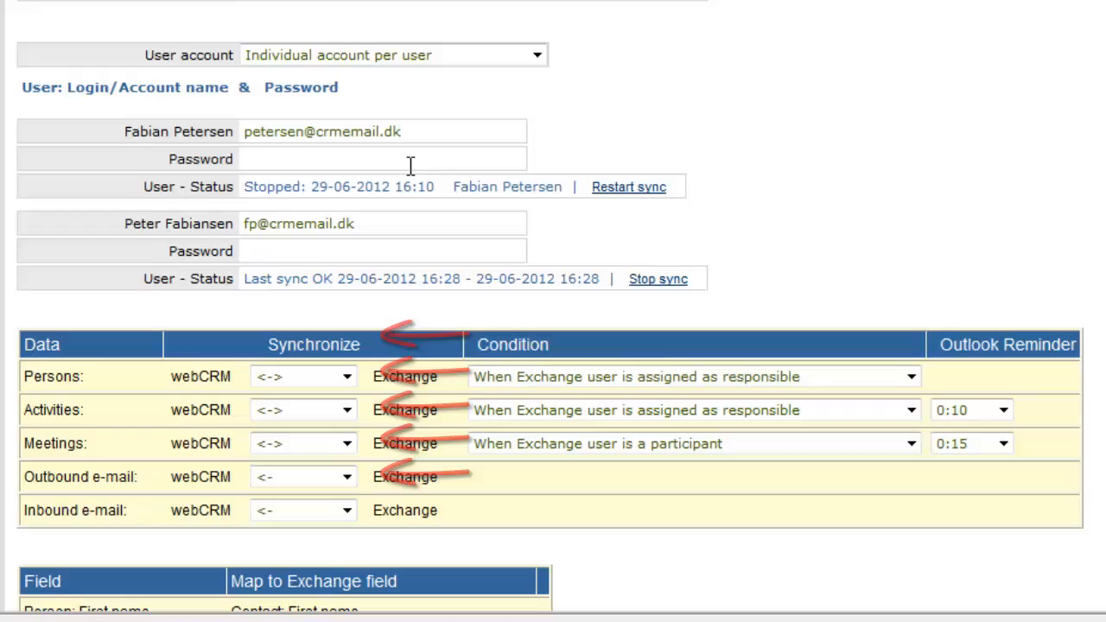
Enter the first user's Exchange password and save the integration settings
{"action": "left_click", "coordinate": [410, 160]}
{"action": "type", "text": "123456"}
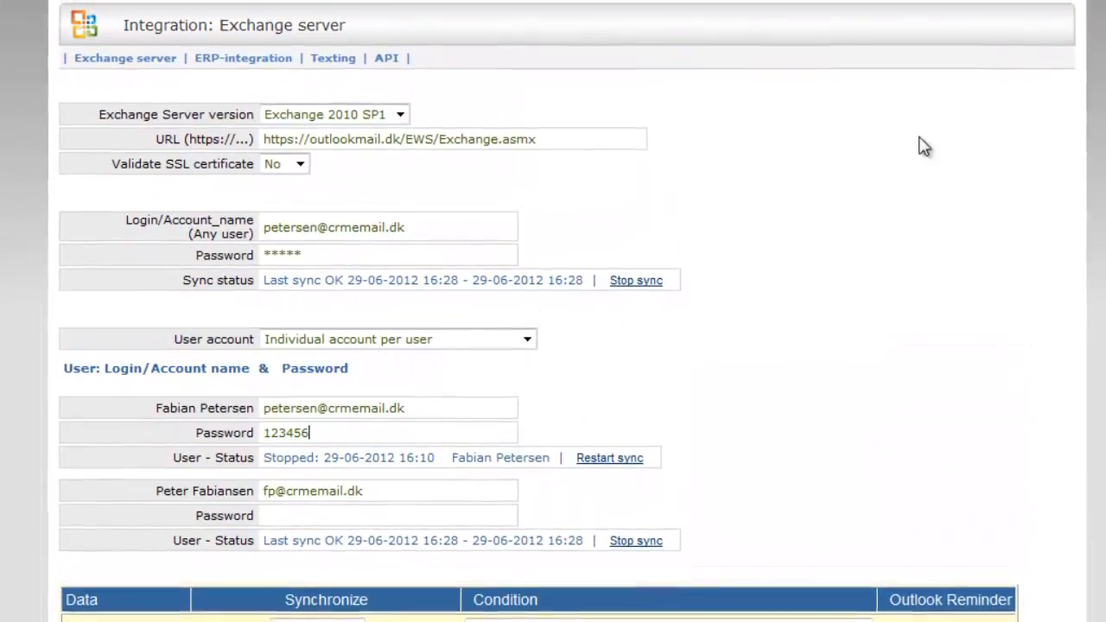
{"action": "left_click", "coordinate": [102, 37]}
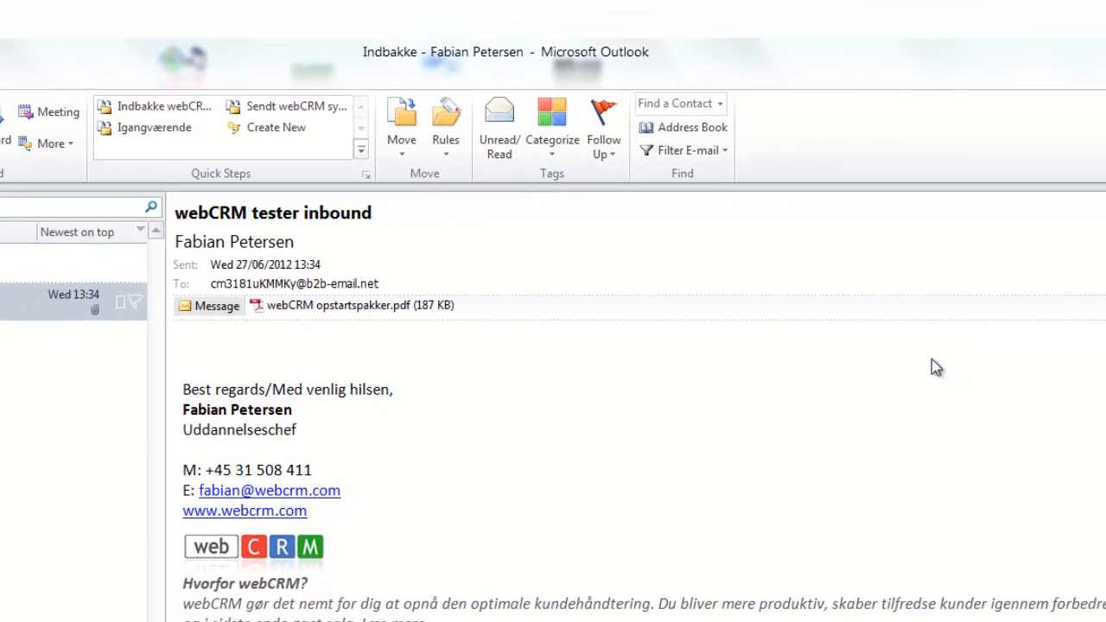
{"action": "left_click", "coordinate": [558, 128]}
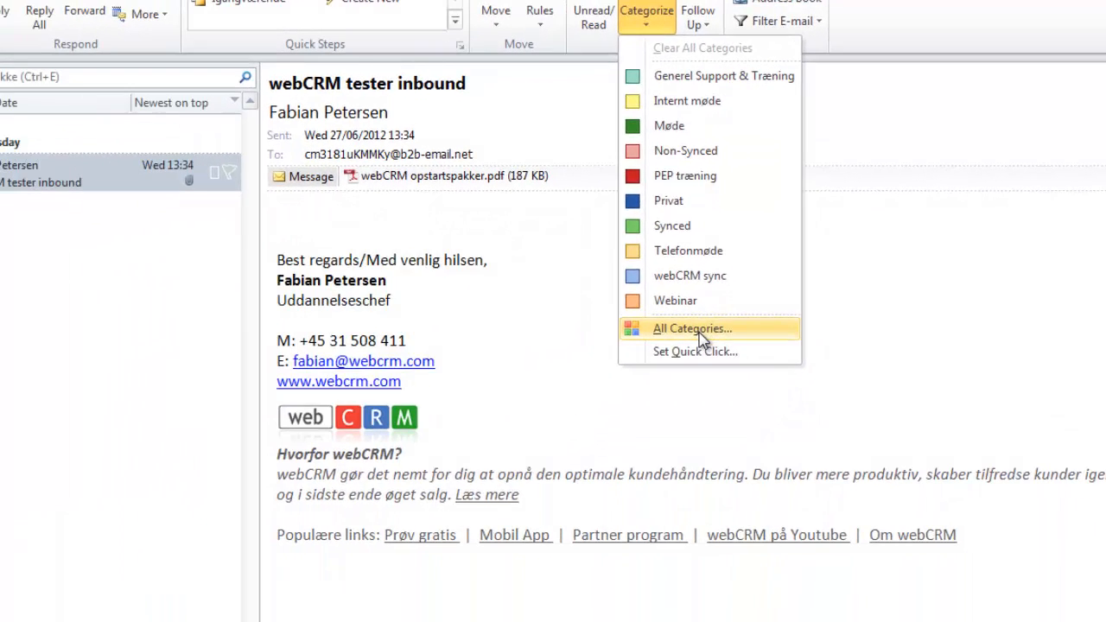
{"action": "left_click", "coordinate": [700, 334]}
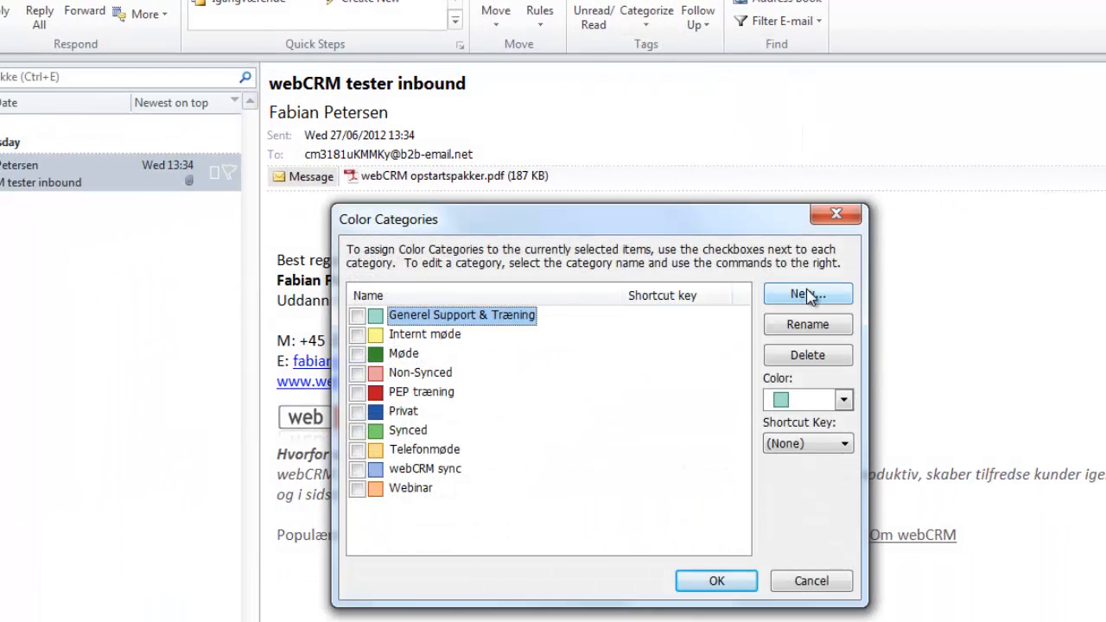
{"action": "left_click", "coordinate": [809, 297]}
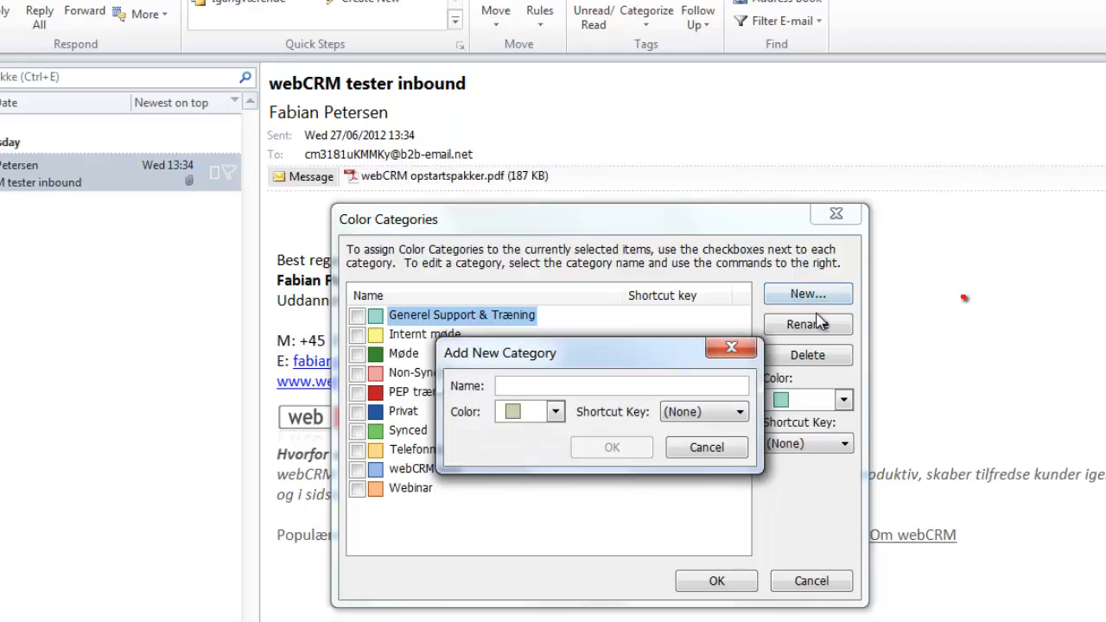
{"action": "type", "text": "webCRM sync"}
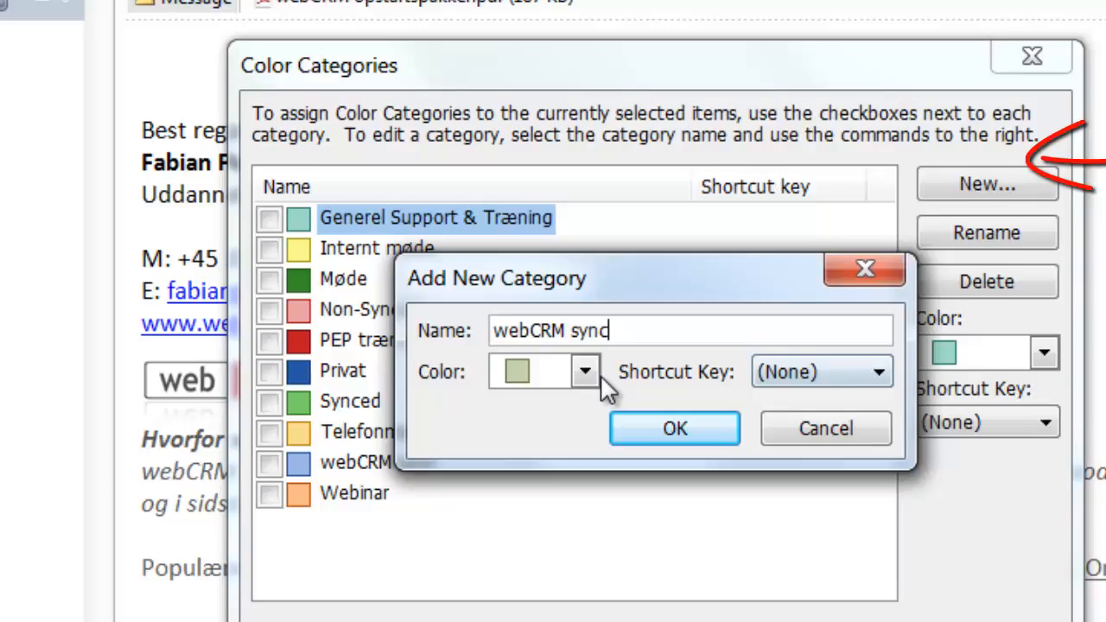
{"action": "left_click", "coordinate": [528, 343]}
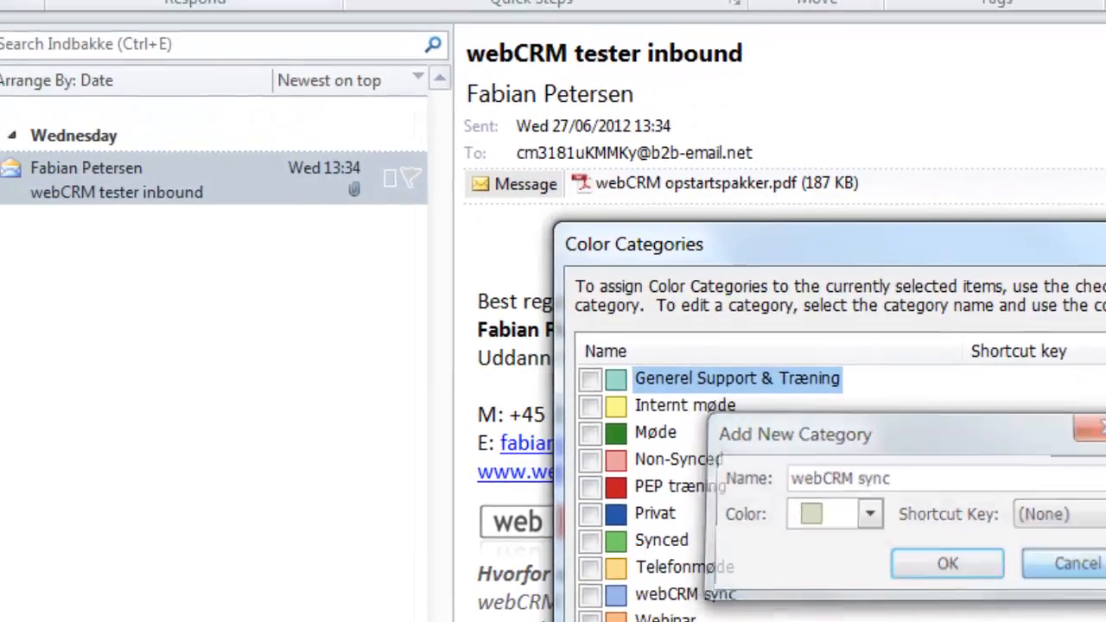
{"action": "left_click", "coordinate": [1032, 547]}
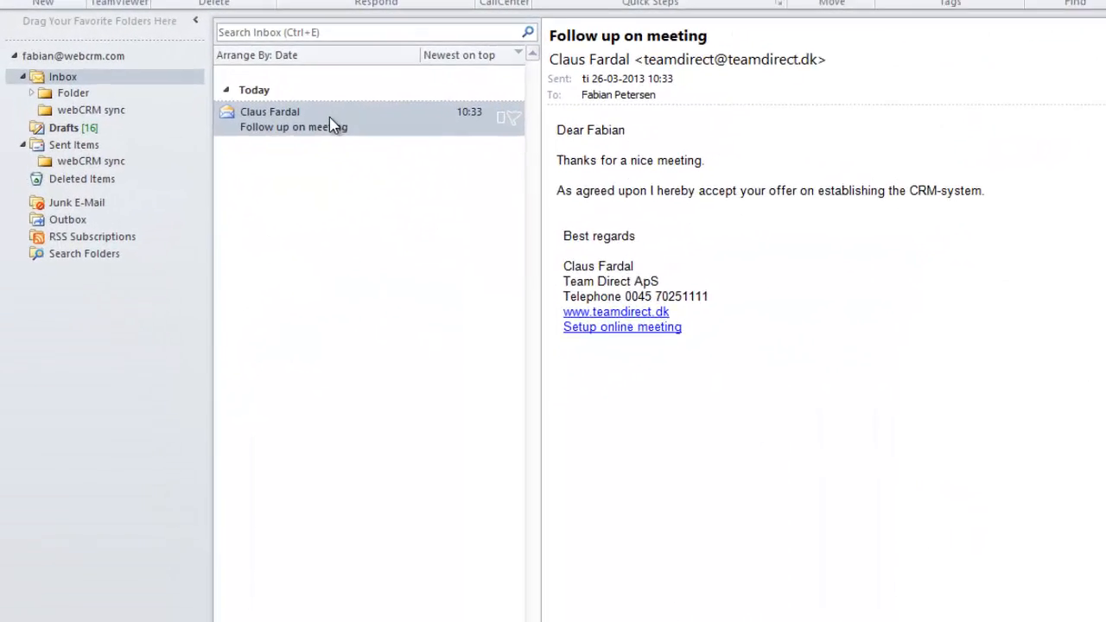
Move the 'Follow up on meeting' email into Inbox's webCRM sync folder and view that folder
{"action": "left_click", "coordinate": [280, 101]}
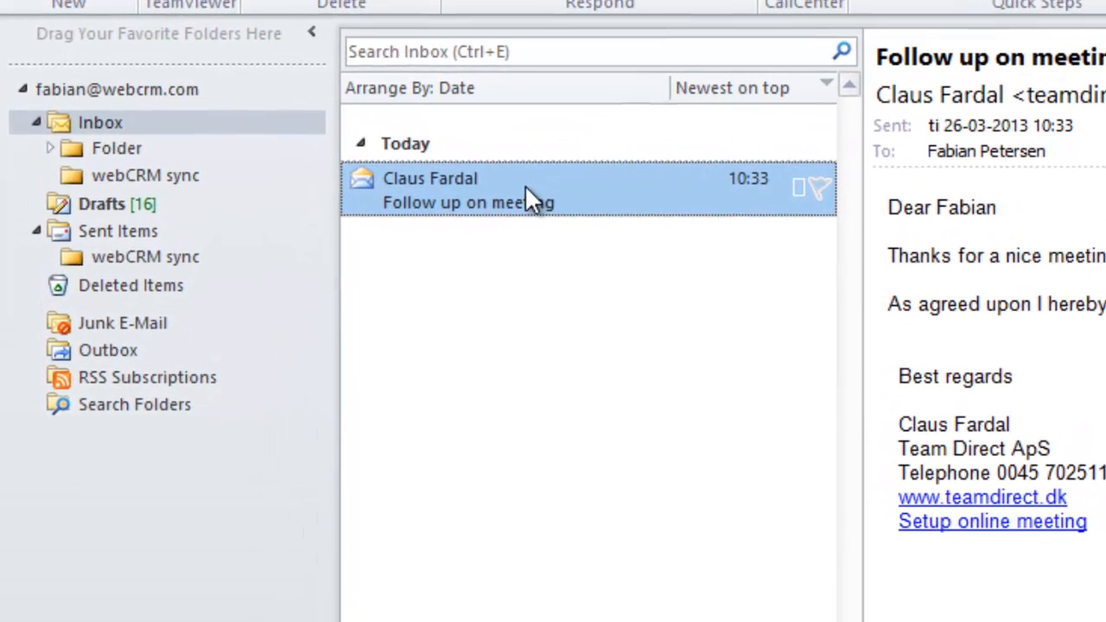
{"action": "left_click_drag", "start_coordinate": [501, 186], "coordinate": [192, 182]}
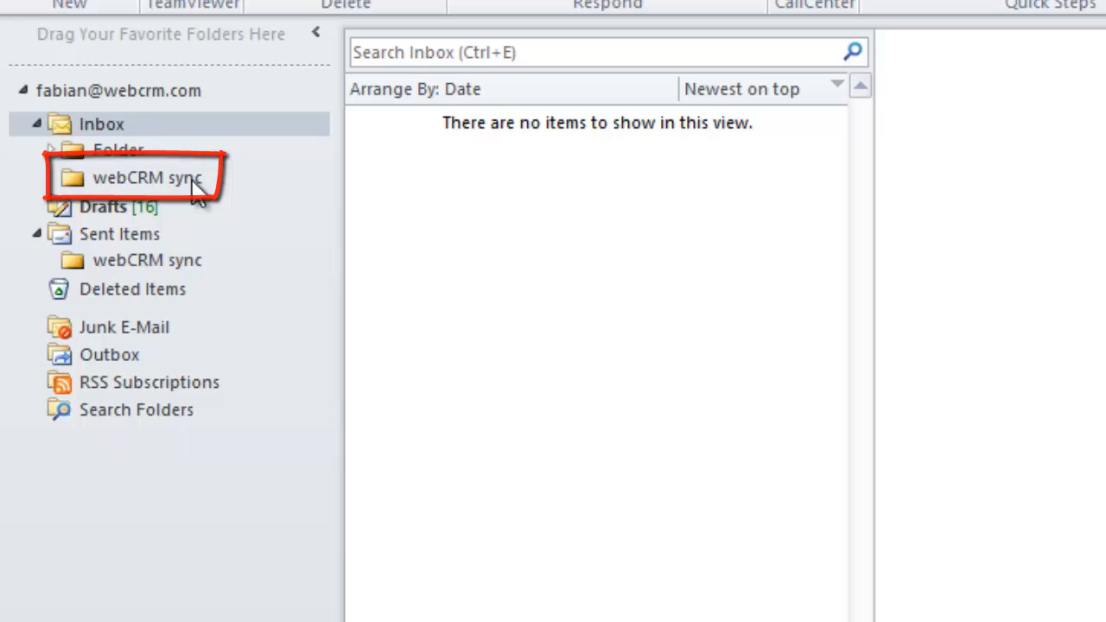
{"action": "left_click", "coordinate": [190, 178]}
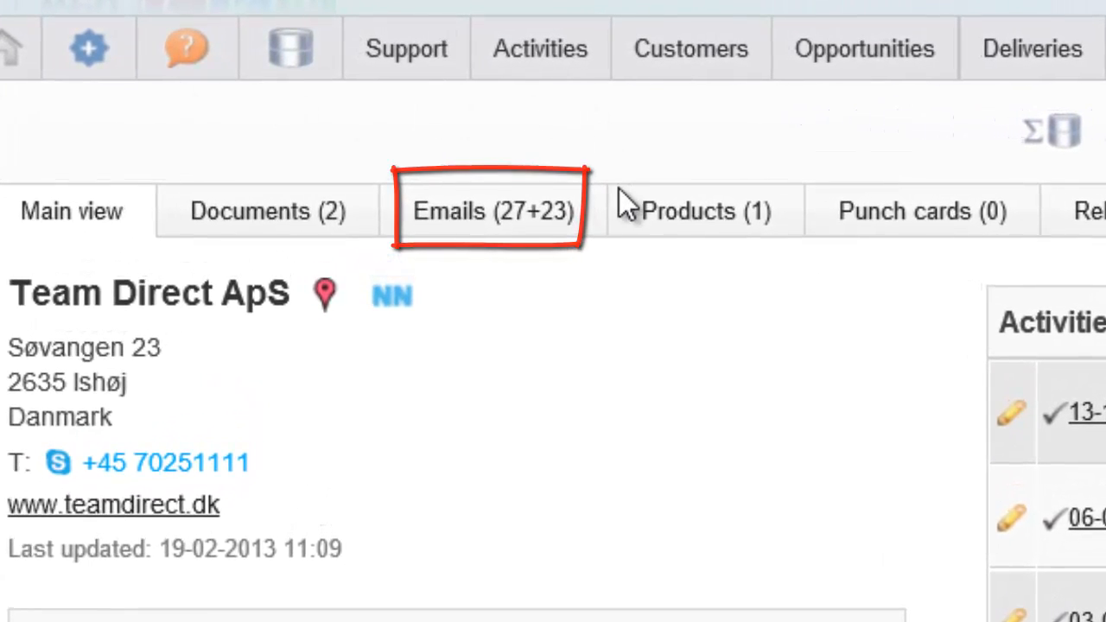
Filter Team Direct ApS's Emails (27+23) tab to Inbound (total 23)
{"action": "left_click", "coordinate": [528, 235]}
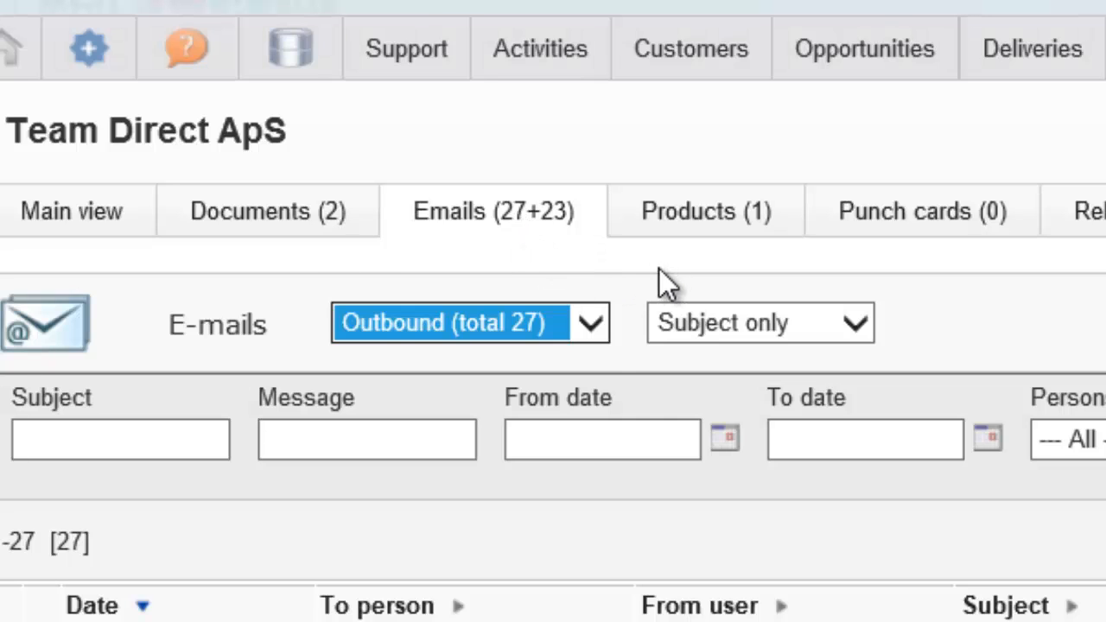
{"action": "left_click", "coordinate": [596, 329]}
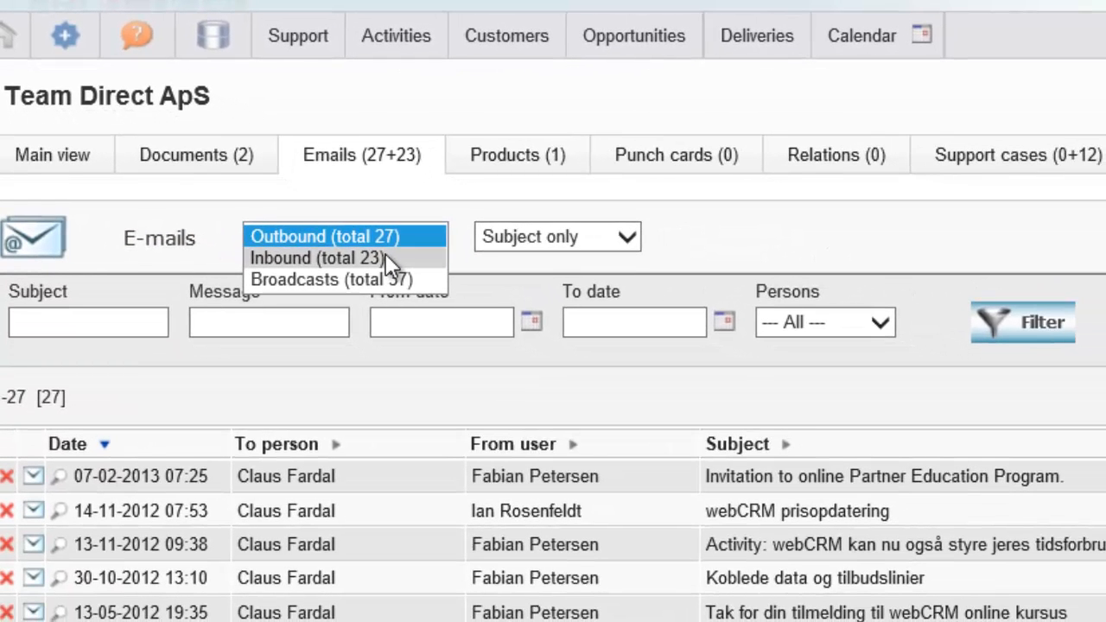
{"action": "left_click", "coordinate": [385, 256]}
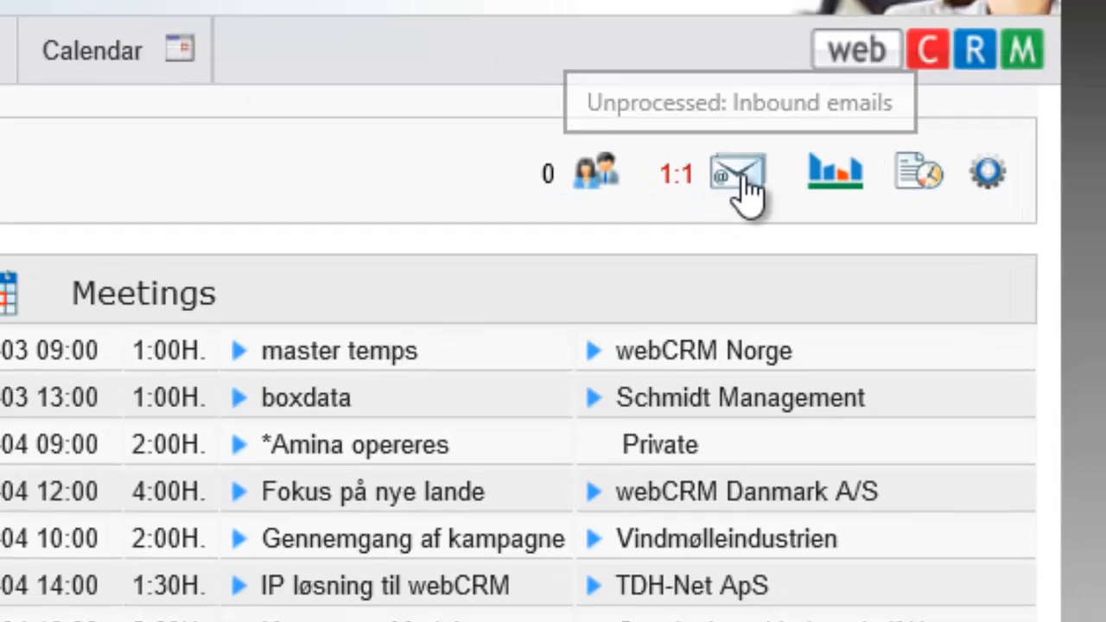
Open the inbound emails awaiting processing from the start page's email icon
{"action": "left_click", "coordinate": [691, 195]}
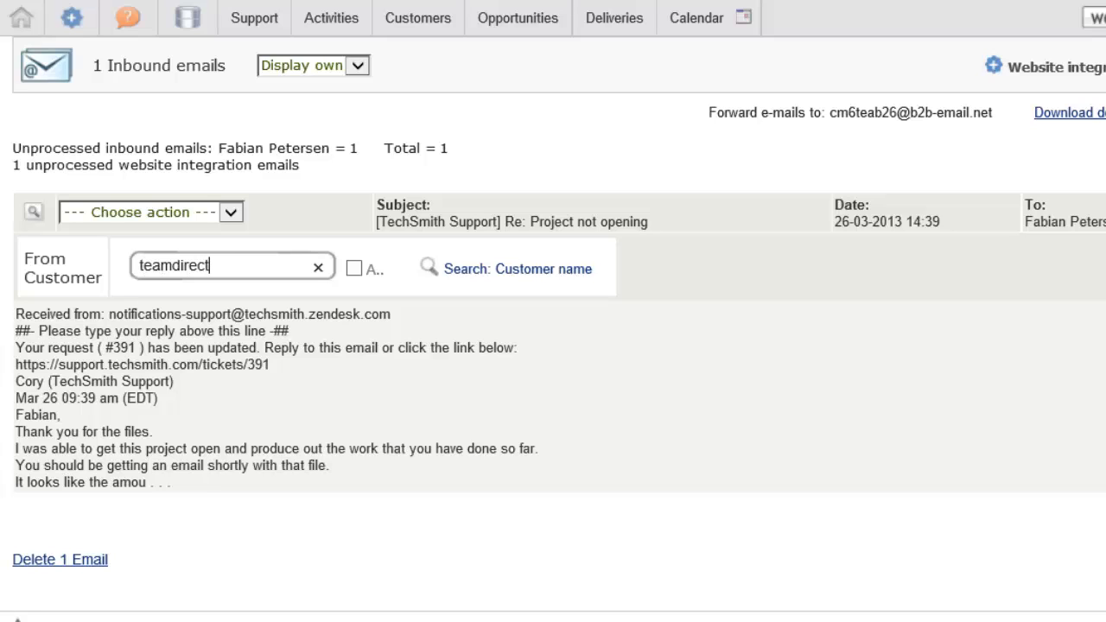
Search for teamdirect, link the support email to a Team Direct ApS contact, and save it
{"action": "key", "text": "Return"}
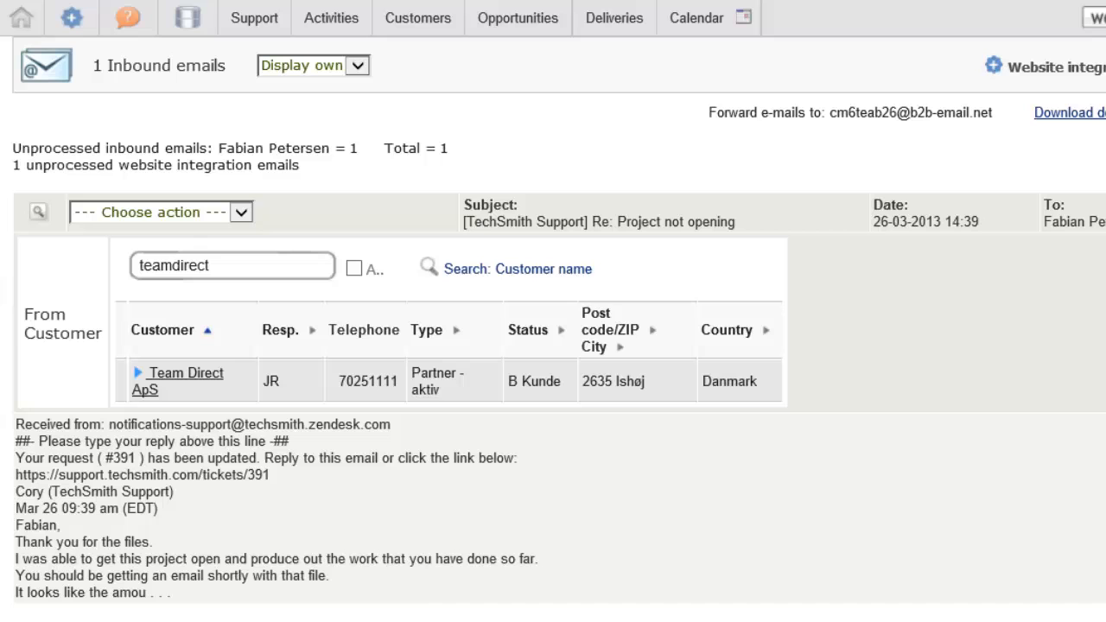
{"action": "left_click", "coordinate": [191, 381]}
{"action": "left_click", "coordinate": [190, 276]}
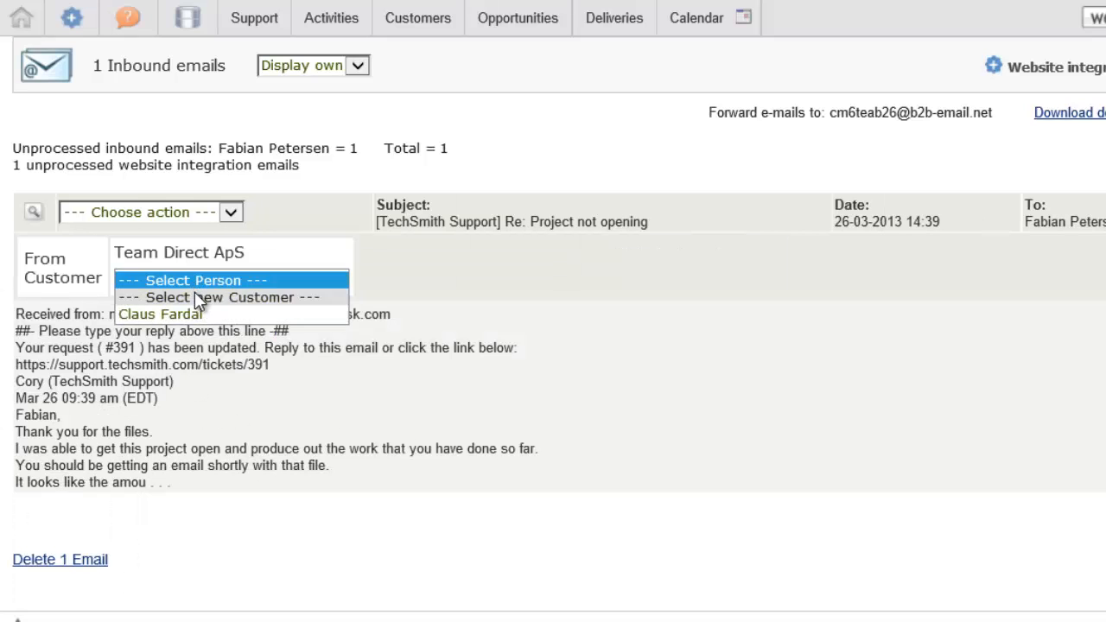
{"action": "left_click", "coordinate": [196, 313]}
{"action": "left_click", "coordinate": [211, 214]}
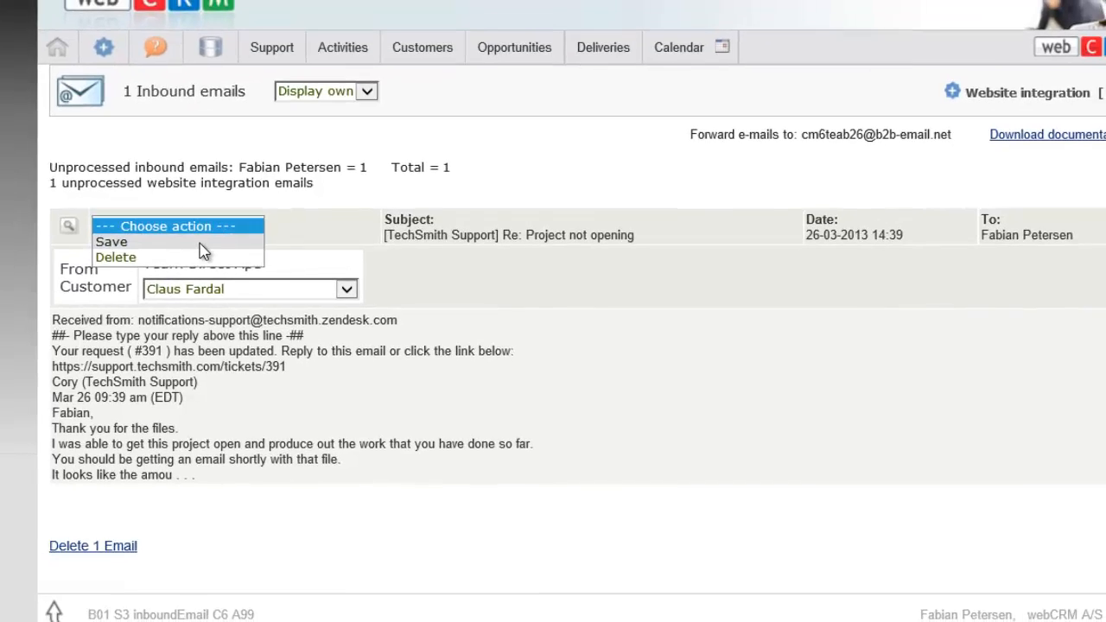
{"action": "left_click", "coordinate": [178, 232]}
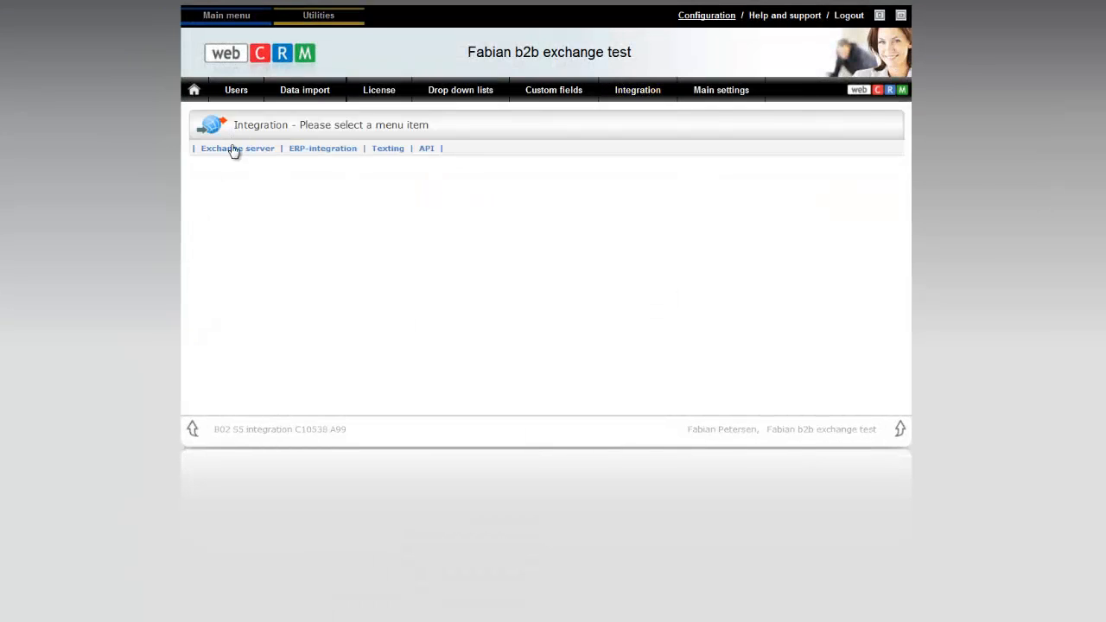
Open the Exchange server link on the Integration page
{"action": "left_click", "coordinate": [235, 149]}
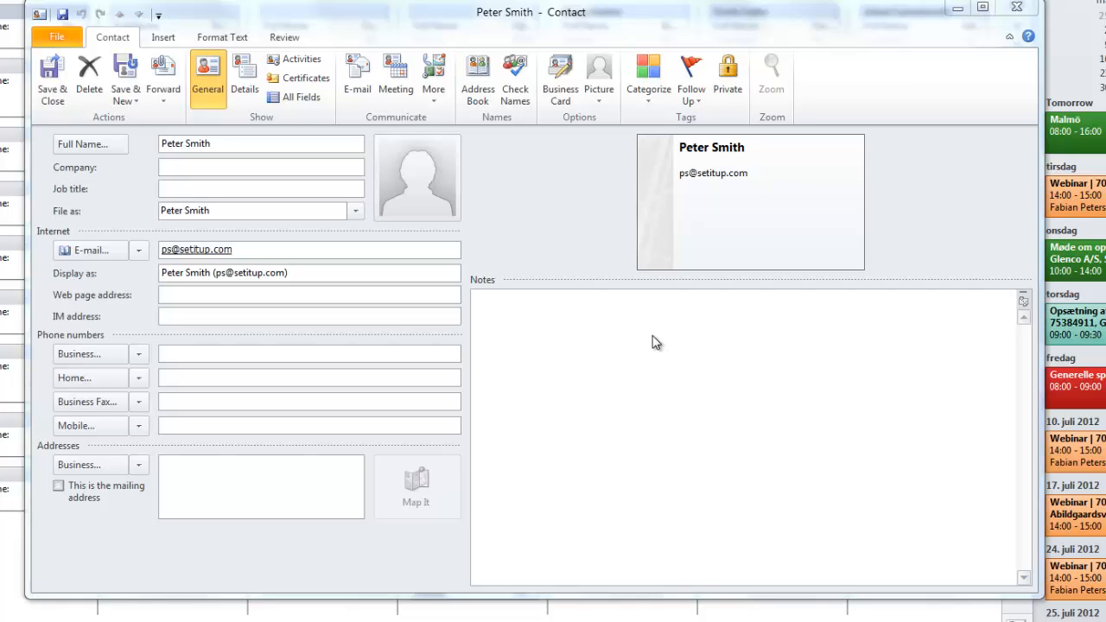
Enter Set-It-Up.com as the contact's company and assign the webCRM sync category
{"action": "left_click", "coordinate": [173, 167]}
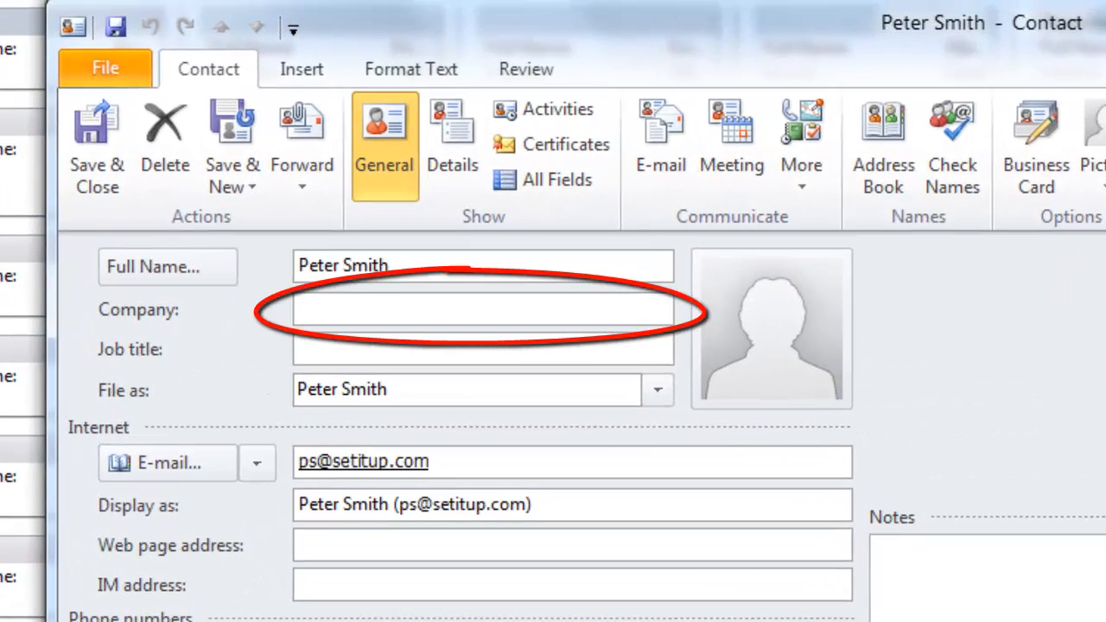
{"action": "type", "text": "Set-It-Up.com"}
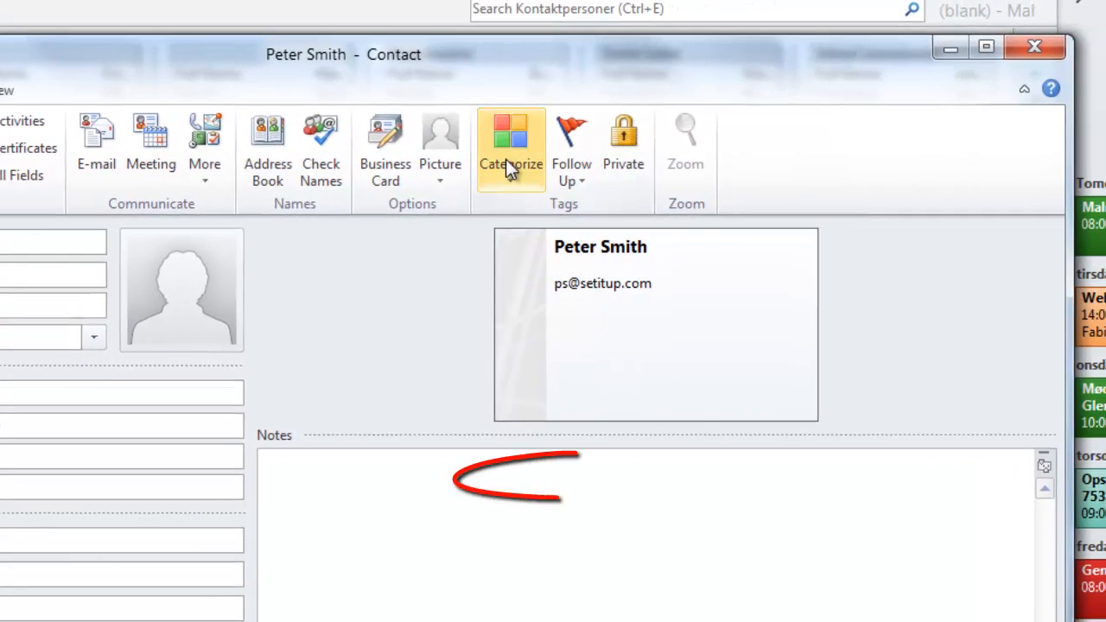
{"action": "left_click", "coordinate": [505, 159]}
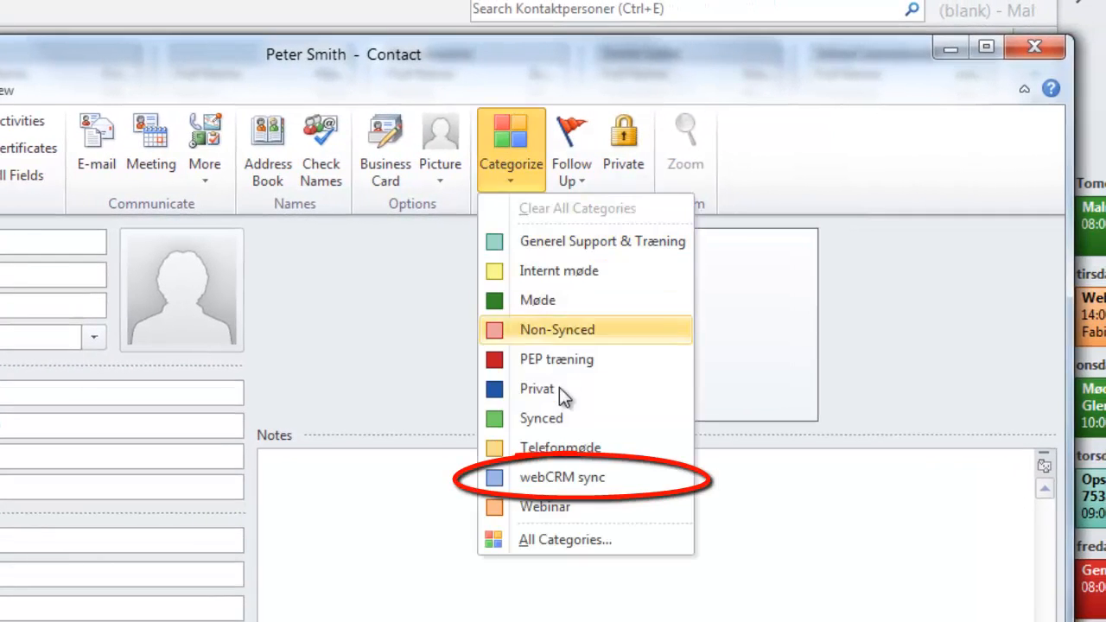
{"action": "left_click", "coordinate": [588, 480]}
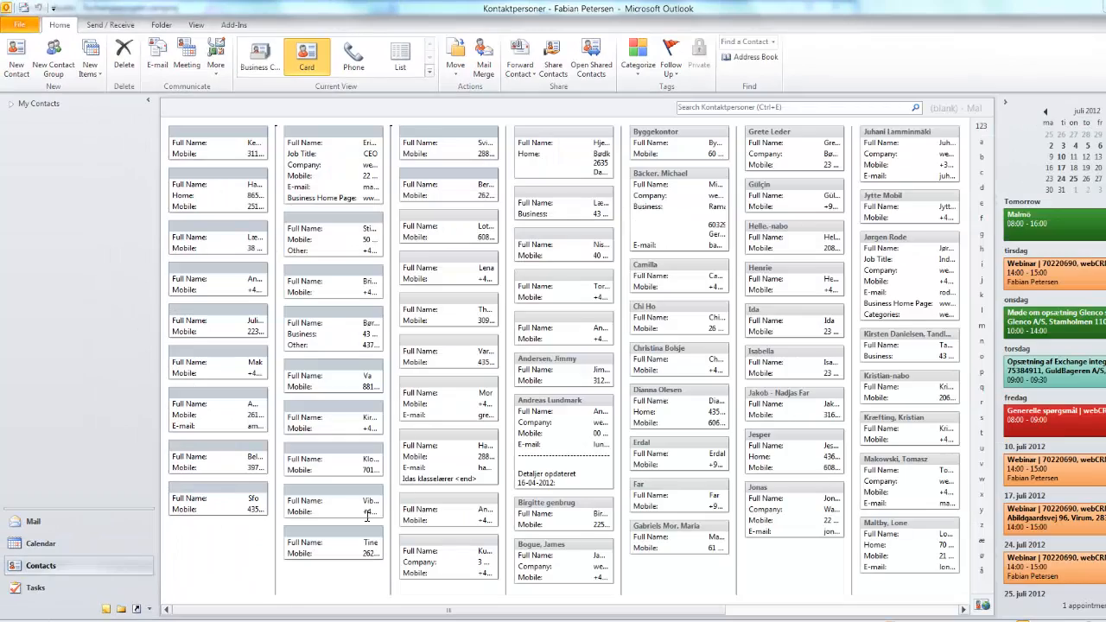
Select four contact cards together and tag them all with the webCRM sync category
{"action": "left_click", "coordinate": [230, 136]}
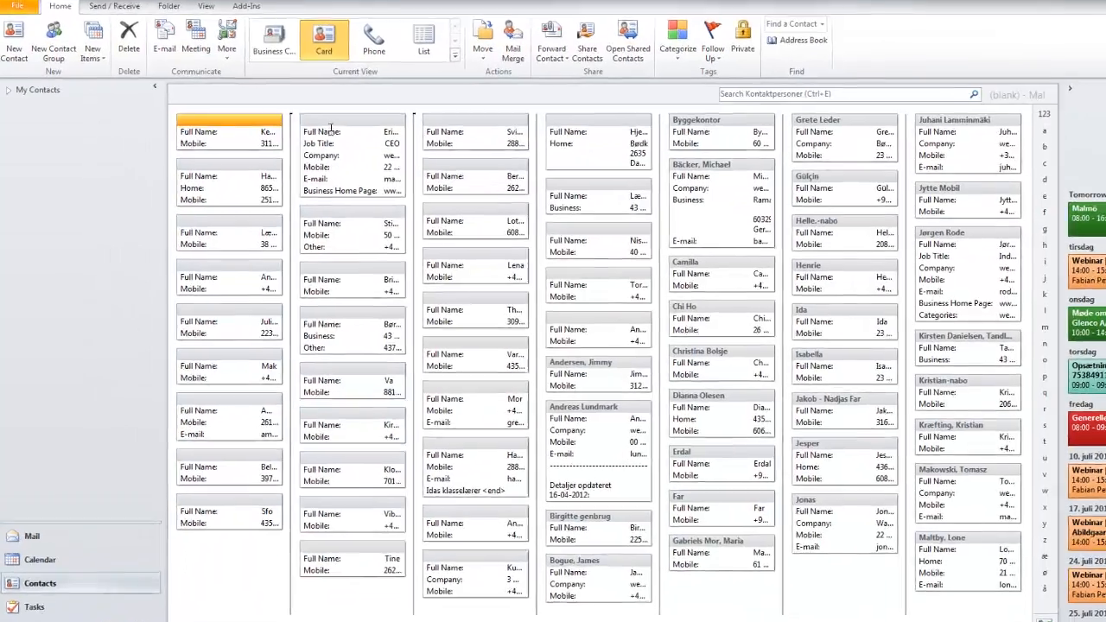
{"action": "left_click", "coordinate": [317, 140], "text": "shift"}
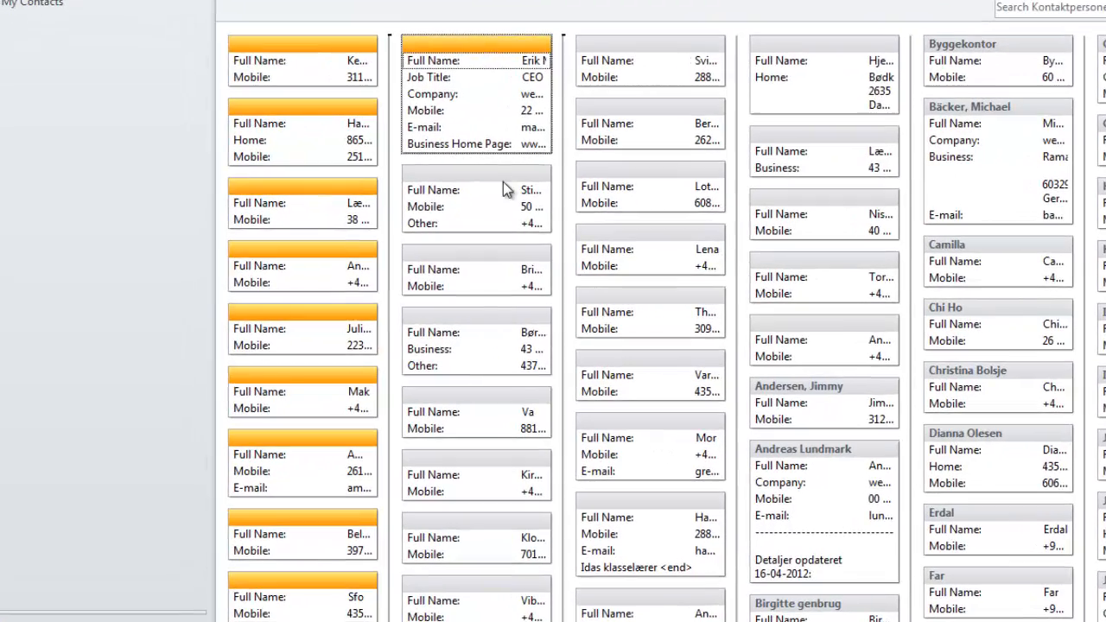
{"action": "left_click", "coordinate": [502, 183], "text": "shift"}
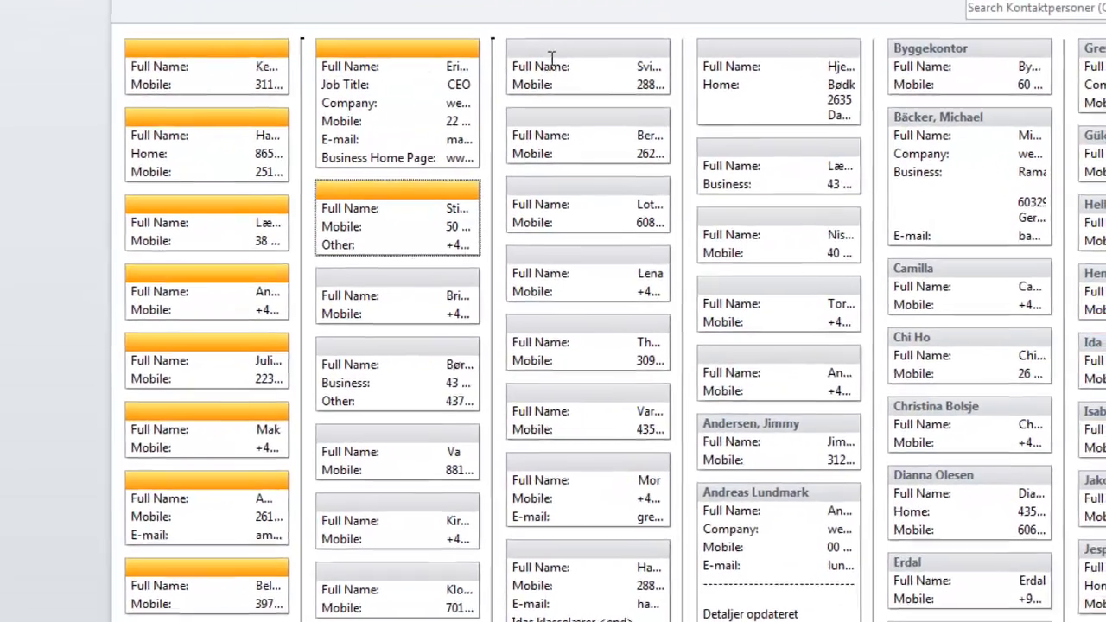
{"action": "left_click", "coordinate": [551, 53], "text": "shift"}
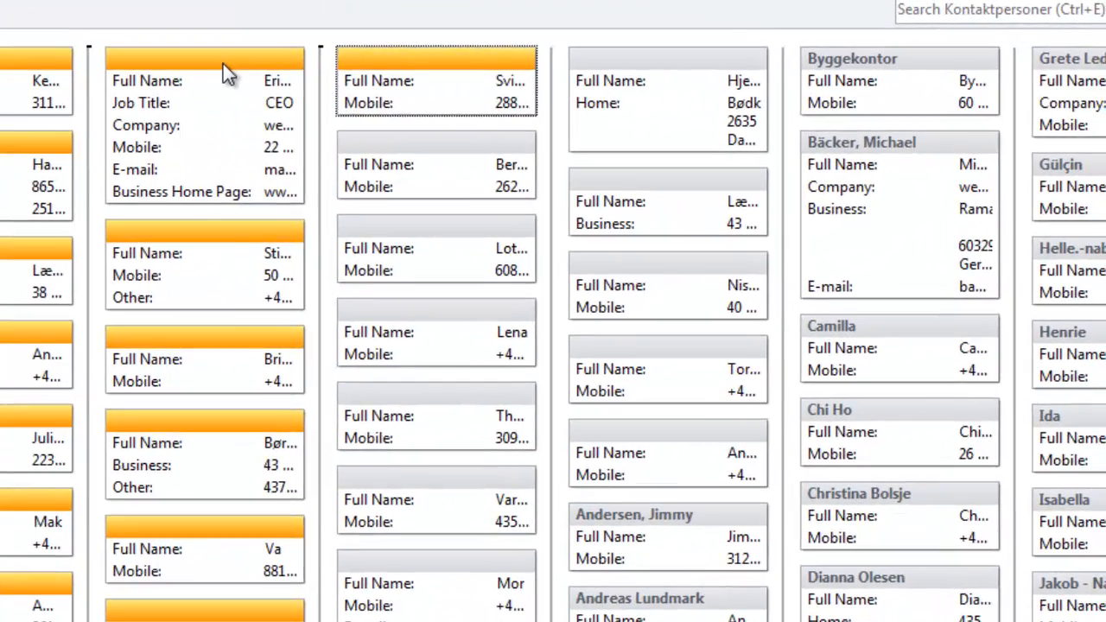
{"action": "right_click", "coordinate": [415, 54]}
{"action": "mouse_move", "coordinate": [333, 212]}
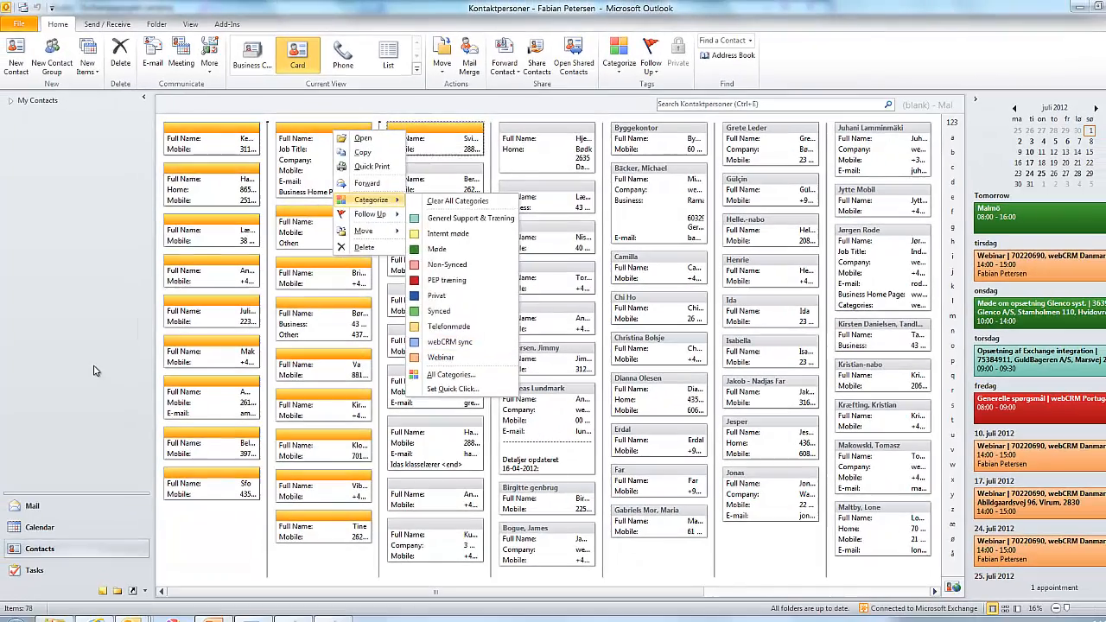
{"action": "left_click", "coordinate": [95, 370]}
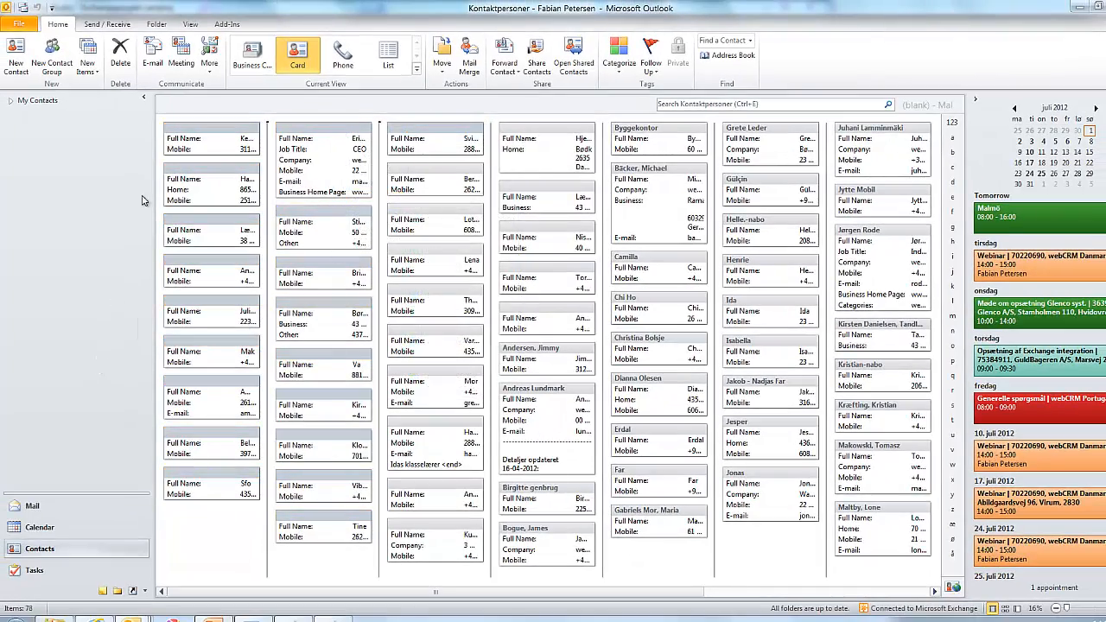
{"action": "left_click", "coordinate": [780, 104]}
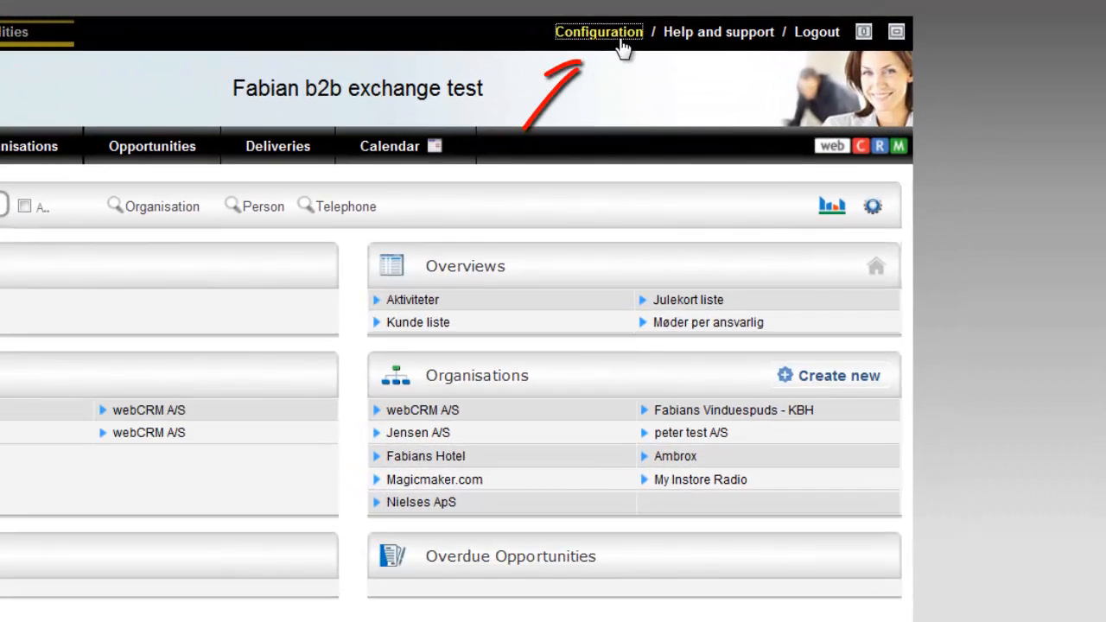
Open webCRM's Exchange server integration settings, then return to the Integration configuration page
{"action": "left_click", "coordinate": [700, 23]}
{"action": "left_click", "coordinate": [480, 149]}
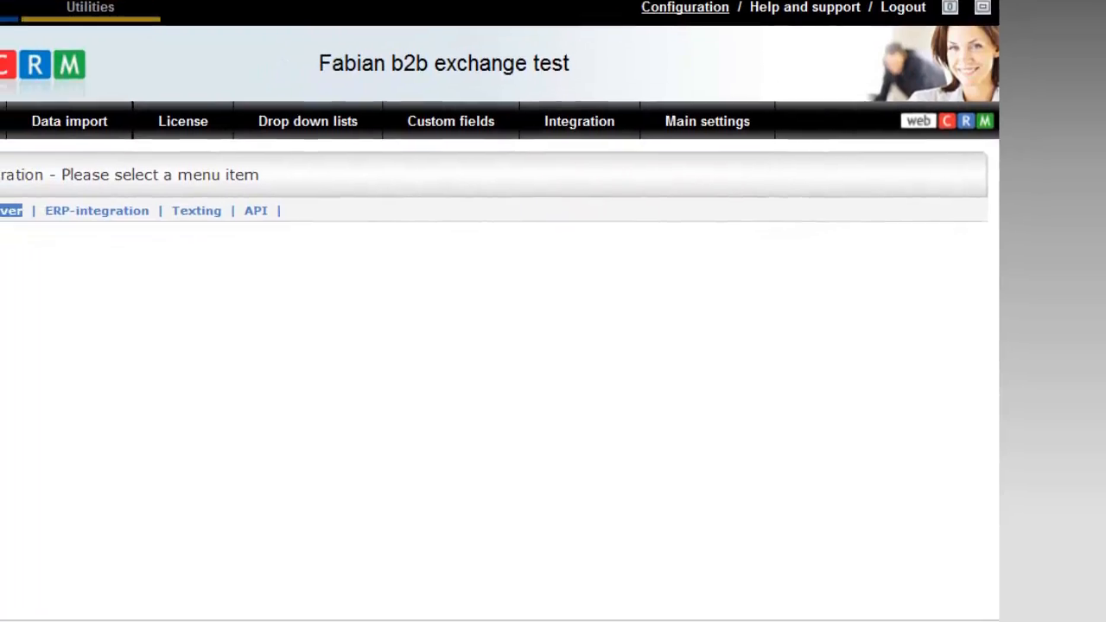
{"action": "left_click", "coordinate": [94, 176]}
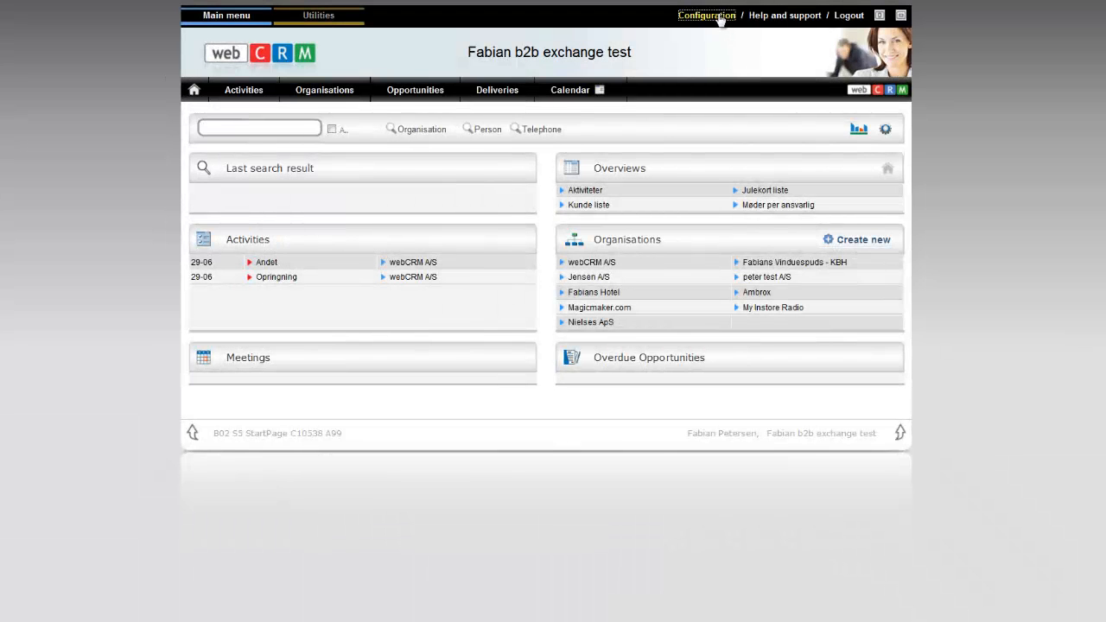
{"action": "left_click", "coordinate": [719, 17]}
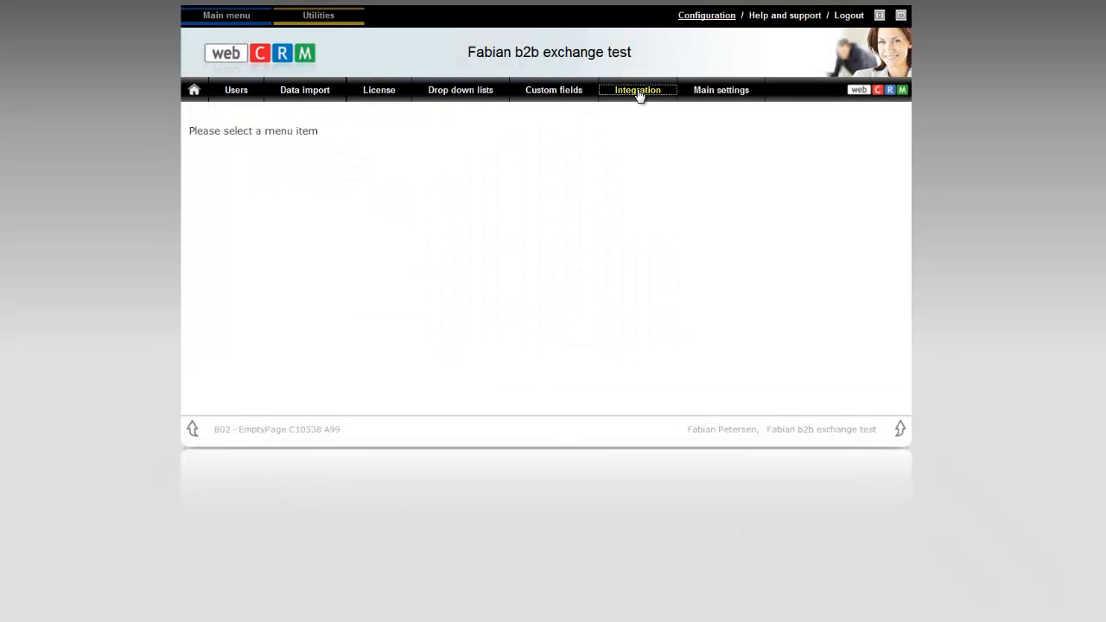
{"action": "left_click", "coordinate": [640, 91]}
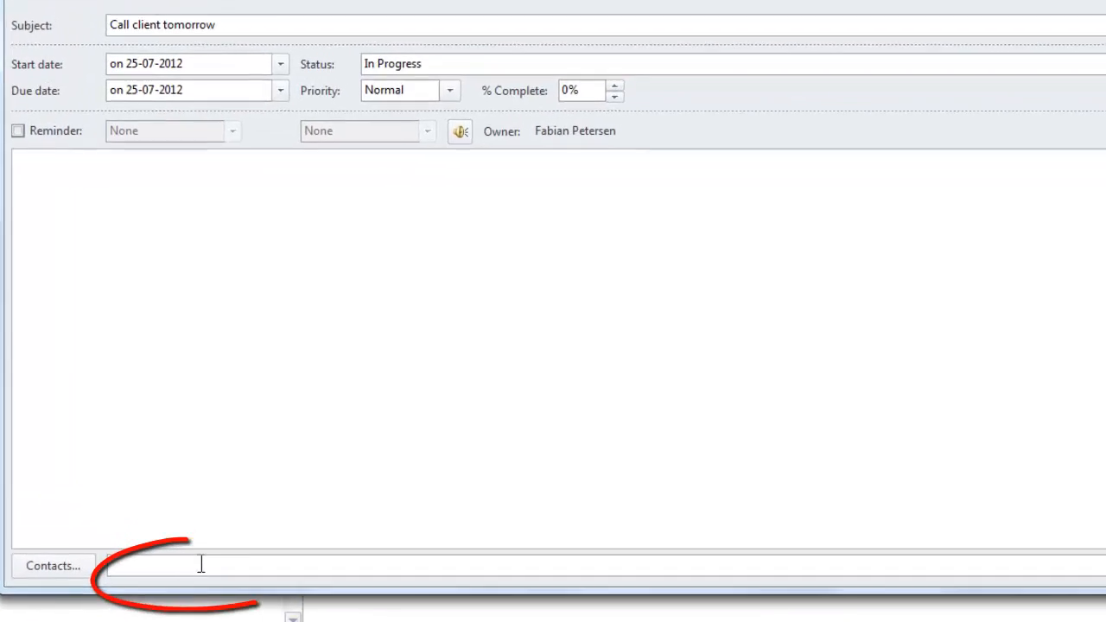
Link the task to the Team Direct contact's e-mail, tag it webCRM sync, and remove Non-Synced
{"action": "left_click", "coordinate": [202, 564]}
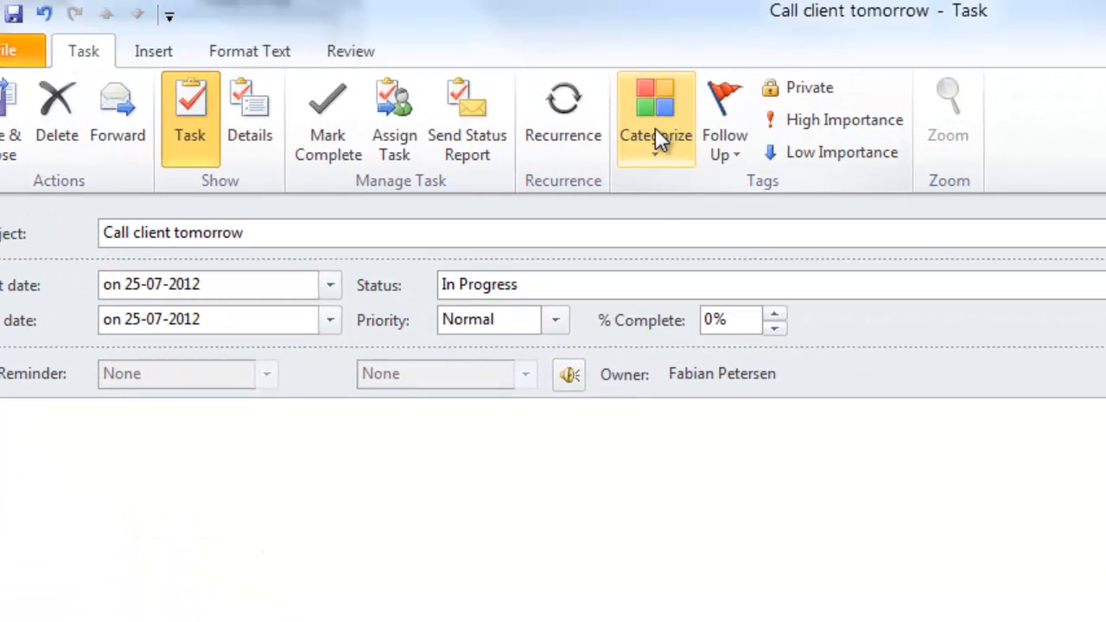
{"action": "left_click", "coordinate": [655, 132]}
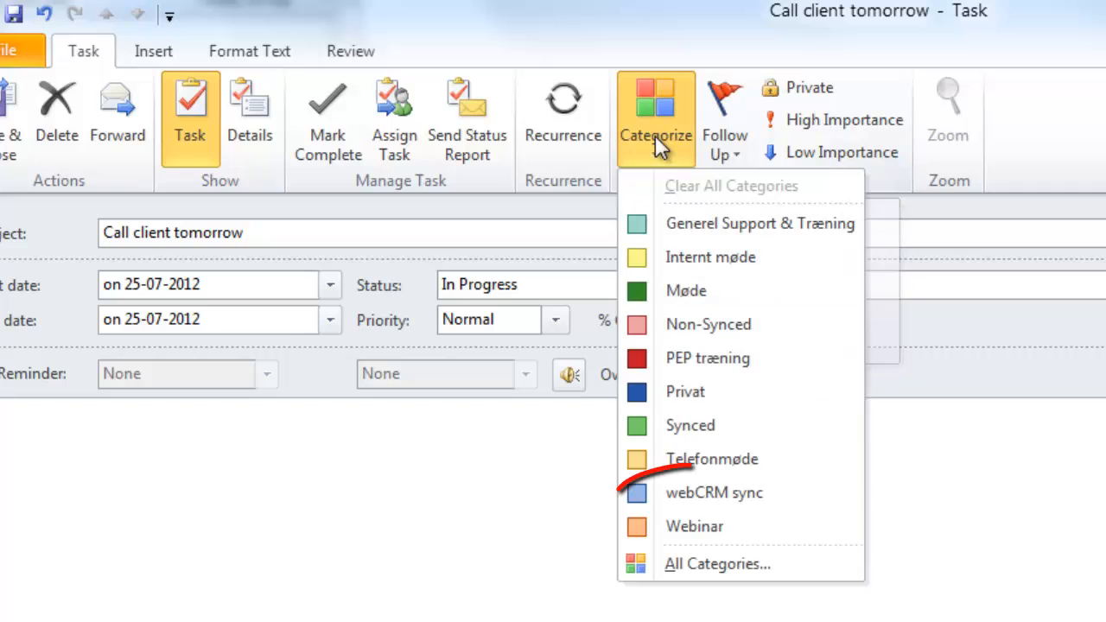
{"action": "left_click", "coordinate": [710, 493]}
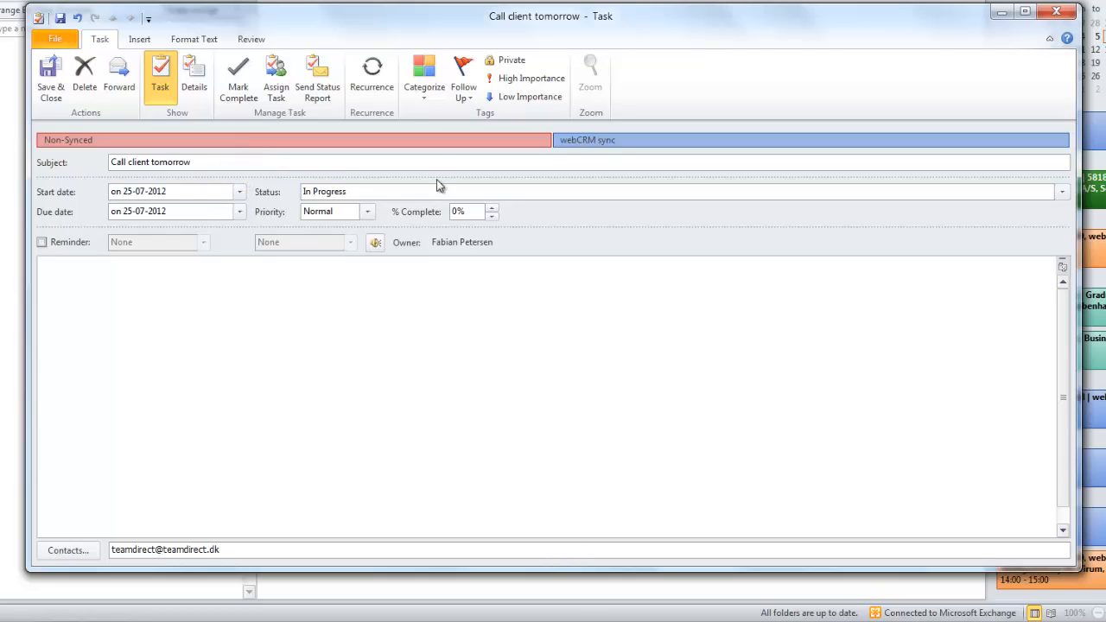
{"action": "left_click", "coordinate": [424, 78]}
{"action": "left_click", "coordinate": [439, 194]}
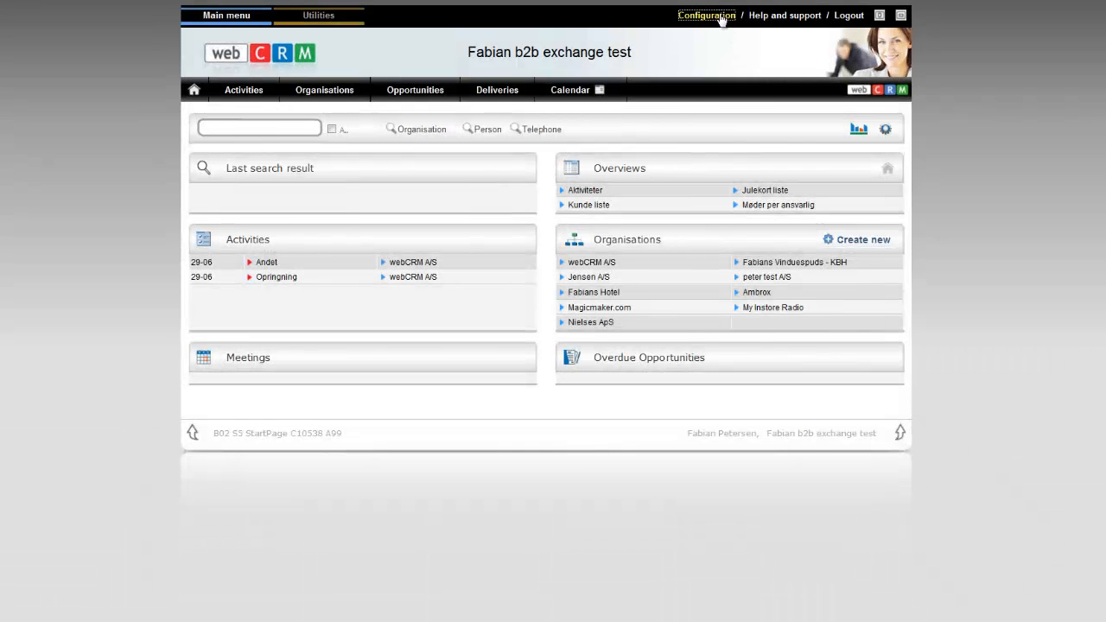
Open the Exchange server integration settings and scroll down to the synchronisation table
{"action": "left_click", "coordinate": [702, 17]}
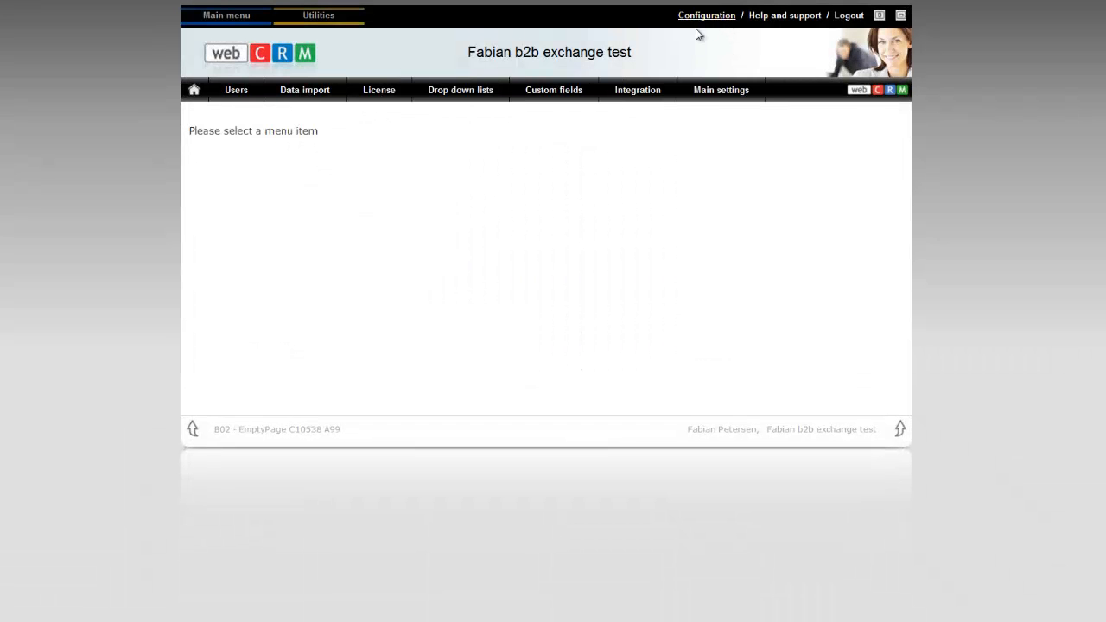
{"action": "left_click", "coordinate": [642, 91]}
{"action": "left_click", "coordinate": [235, 148]}
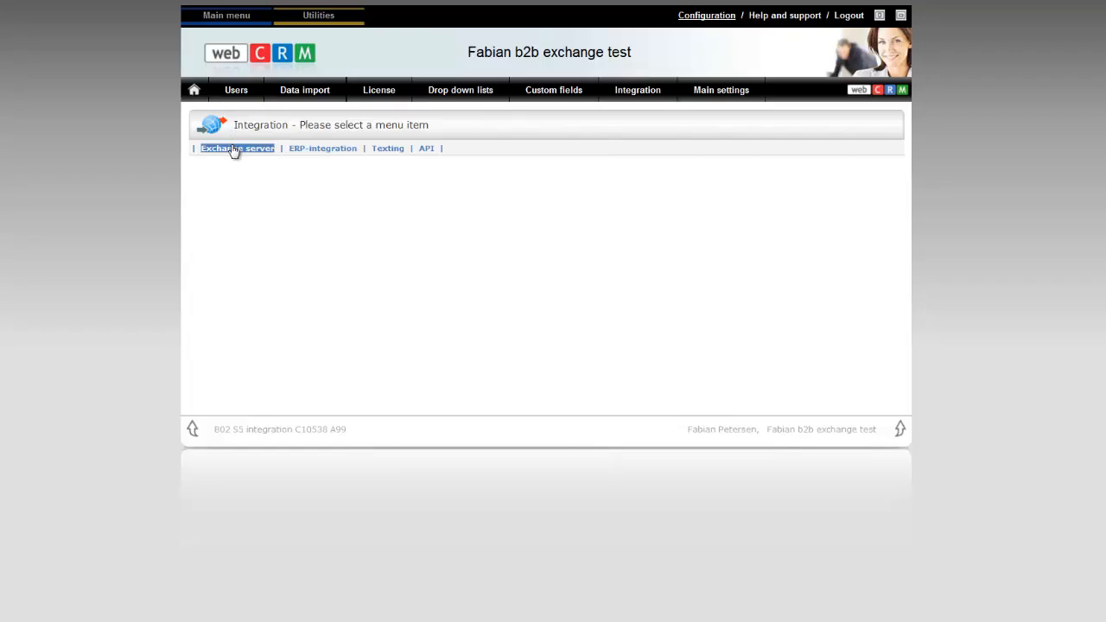
{"action": "scroll", "coordinate": [130, 308], "scroll_direction": "down", "scroll_amount": 4}
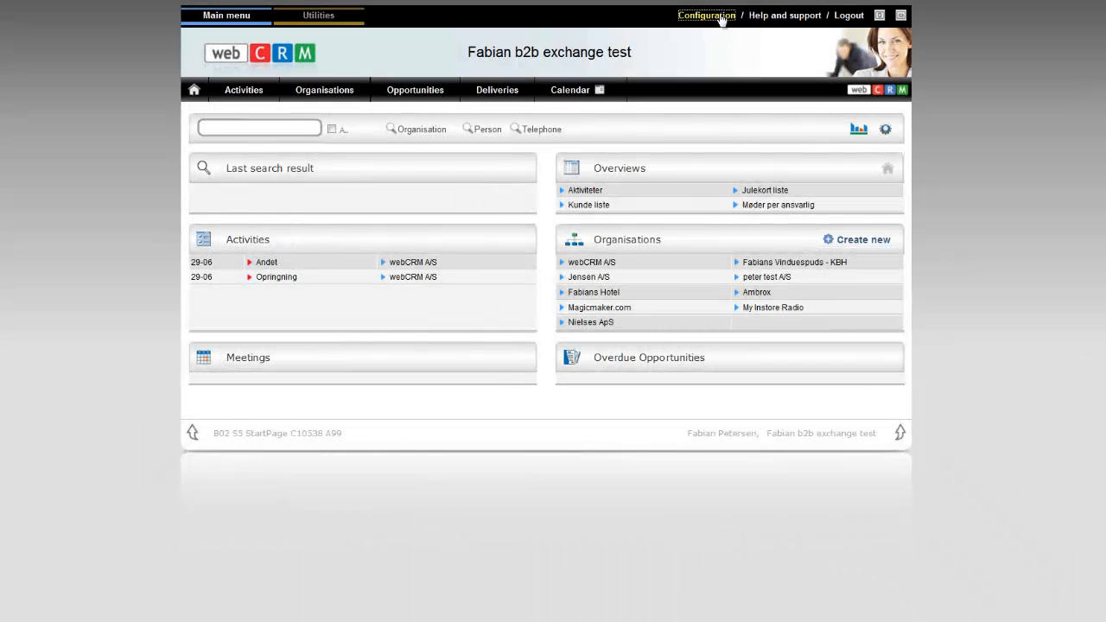
Revisit the Exchange server settings, then open the License page showing the demo licence expiring 03-07-2012
{"action": "left_click", "coordinate": [721, 19]}
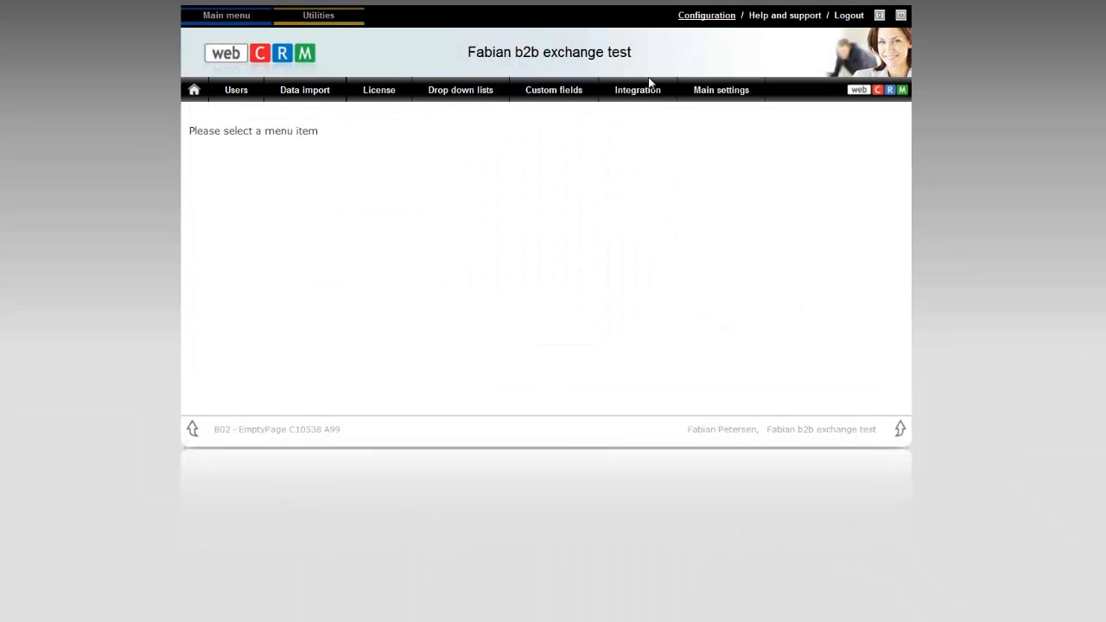
{"action": "left_click", "coordinate": [605, 93]}
{"action": "left_click", "coordinate": [233, 150]}
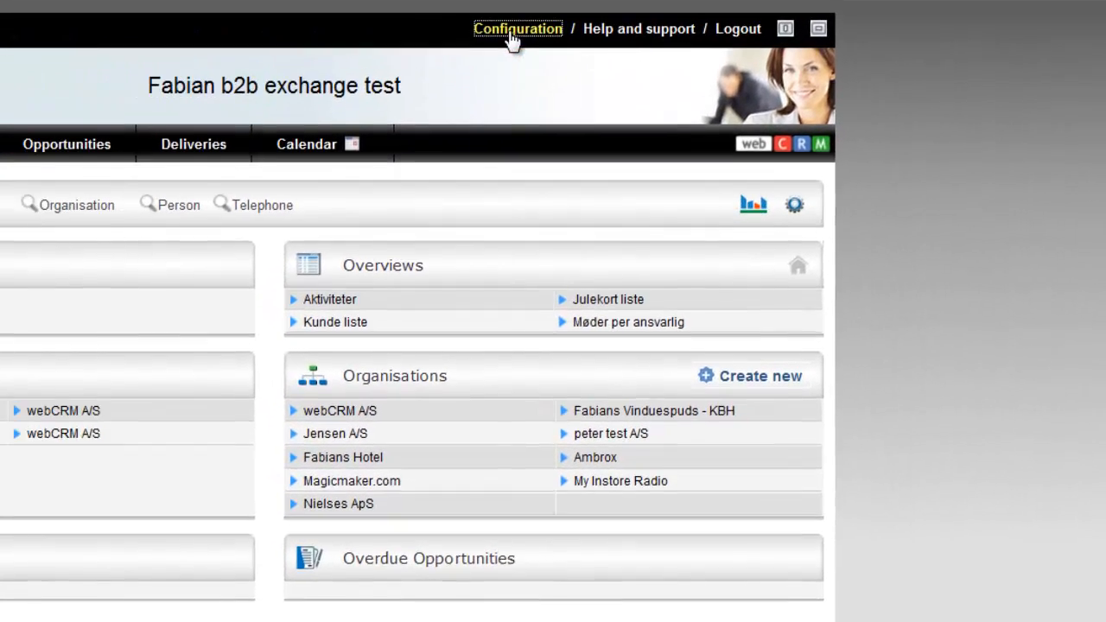
{"action": "left_click", "coordinate": [606, 30]}
{"action": "left_click", "coordinate": [223, 115]}
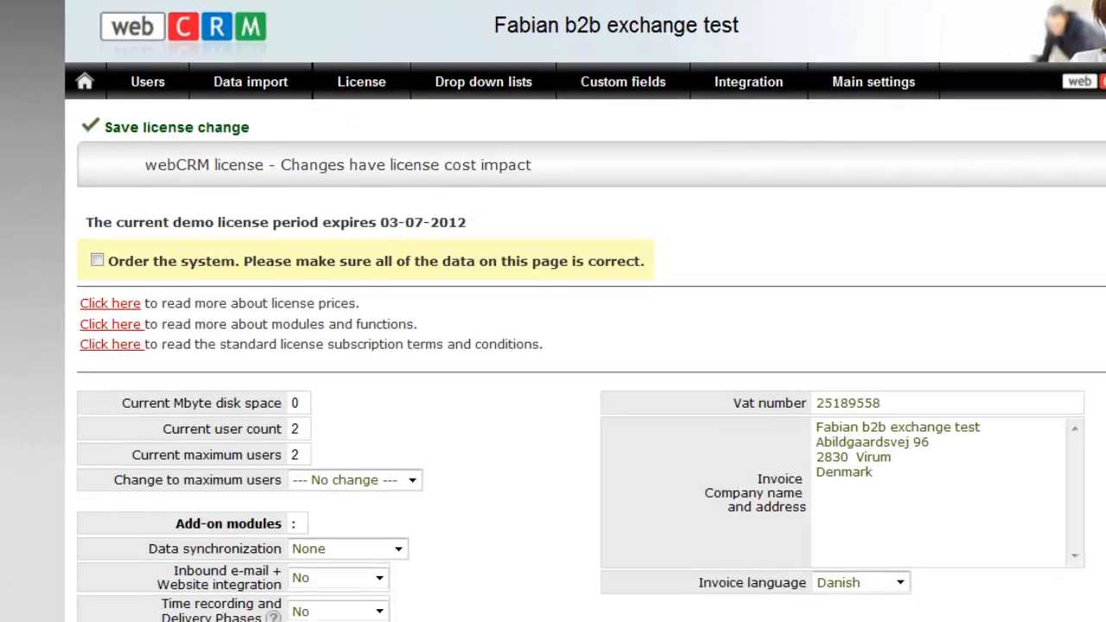